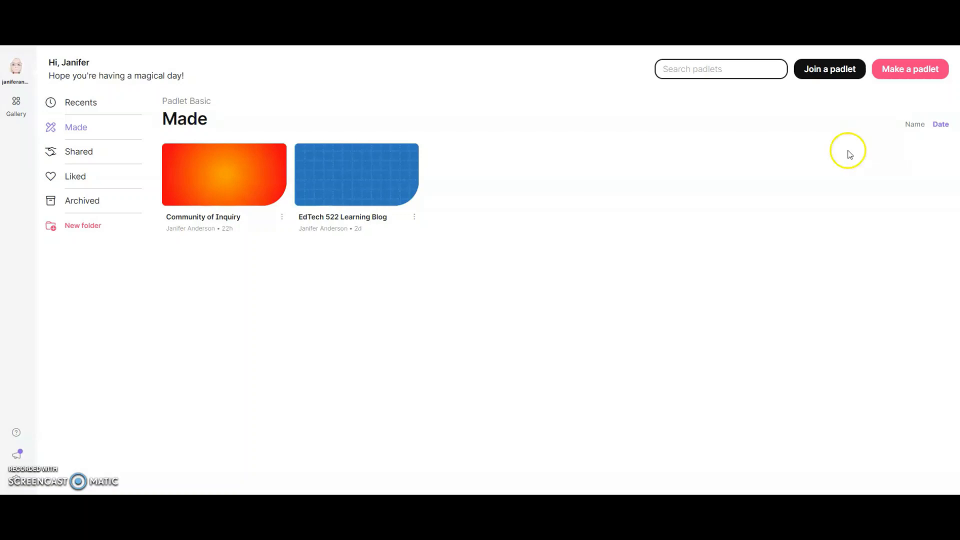
Create a new padlet from the blank Wall layout and title it "The Rain in Spain".
{"action": "left_click", "coordinate": [910, 69]}
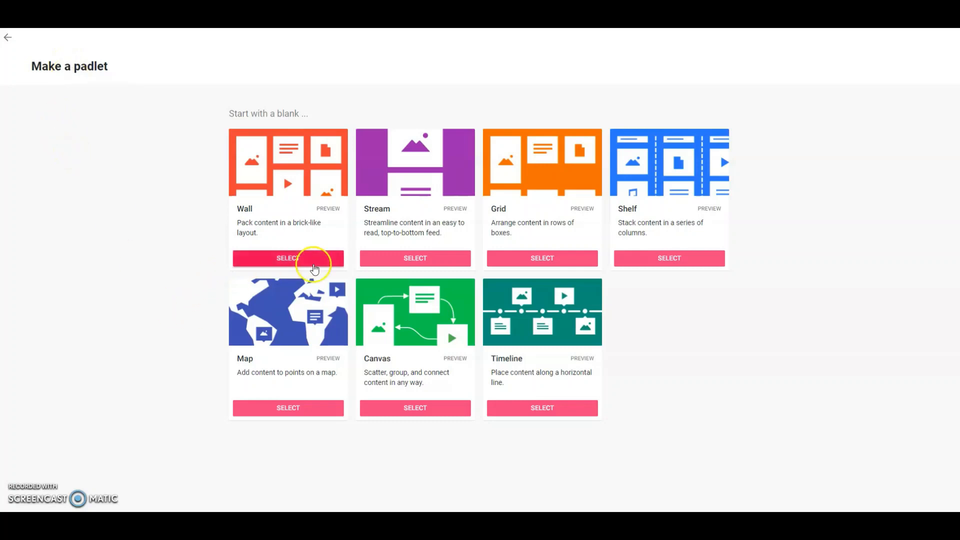
{"action": "left_click", "coordinate": [304, 259]}
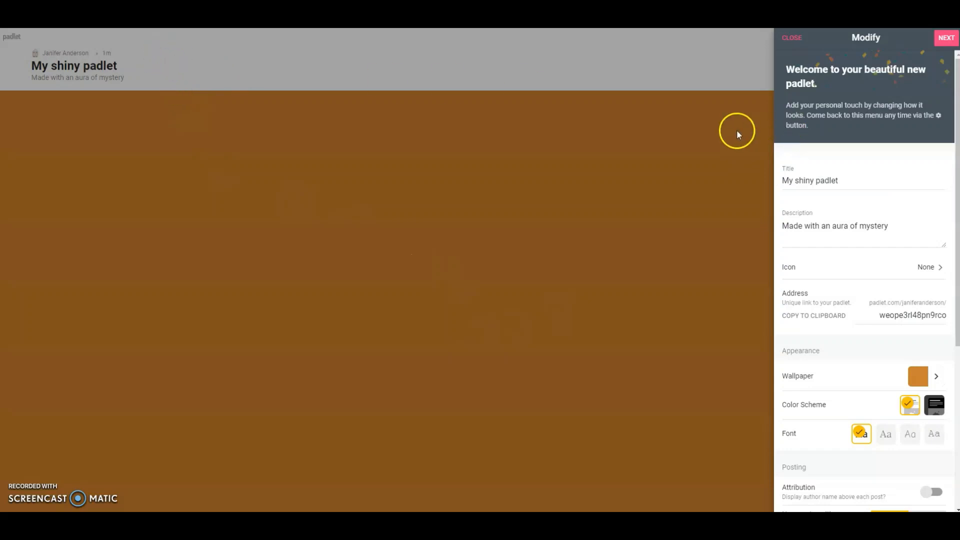
{"action": "left_click_drag", "start_coordinate": [862, 180], "coordinate": [715, 175]}
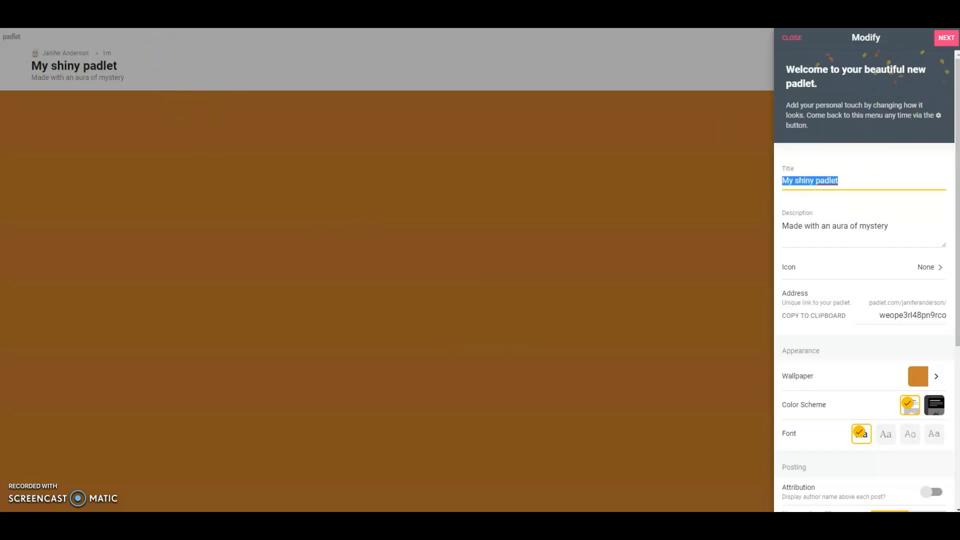
{"action": "type", "text": "The Ra"}
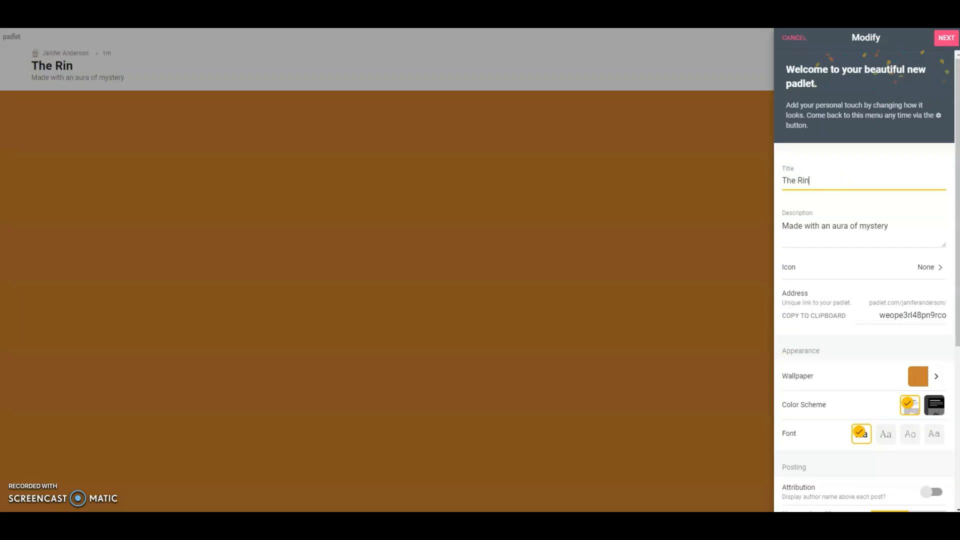
{"action": "type", "text": "in in Spain"}
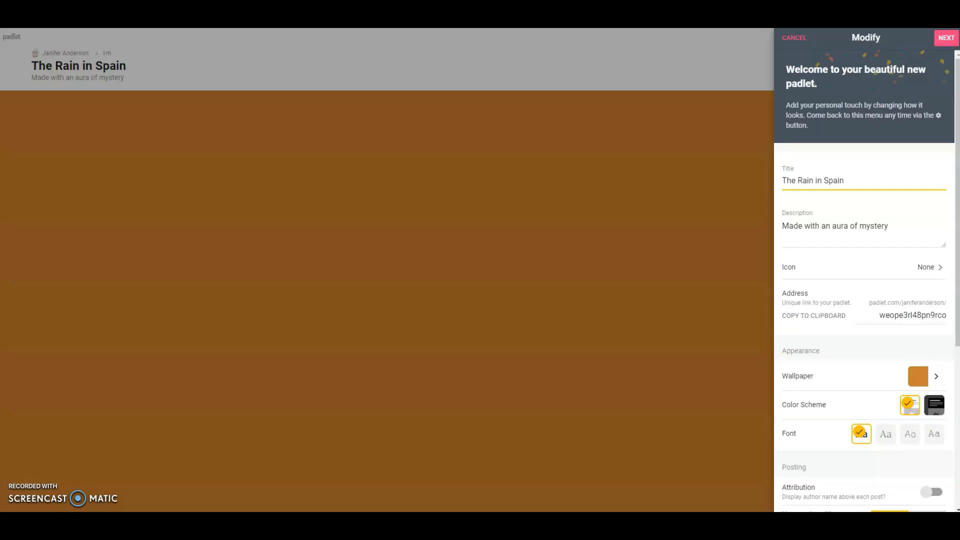
Replace the padlet's default description with "Does the rain in Spain stay mainly on the plain?".
{"action": "key", "text": "Tab"}
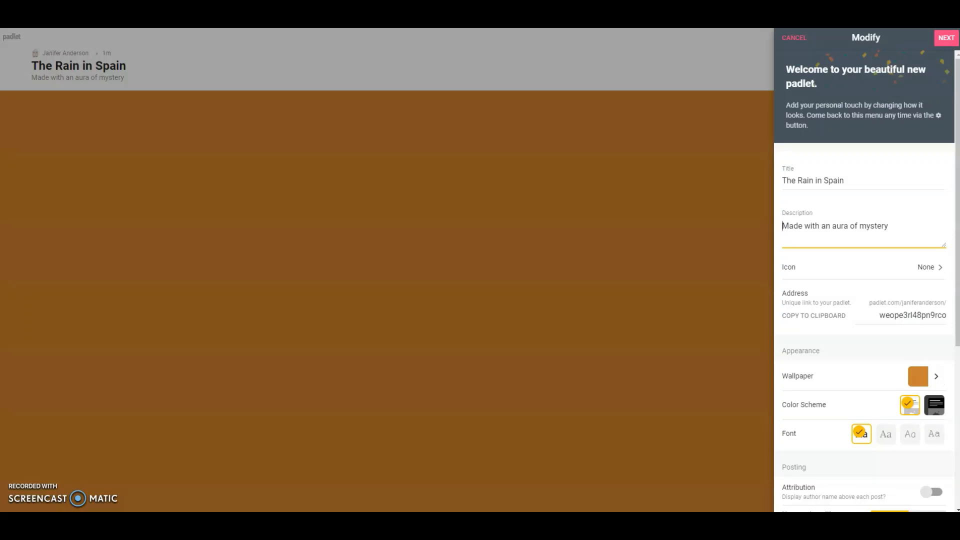
{"action": "type", "text": "De"}
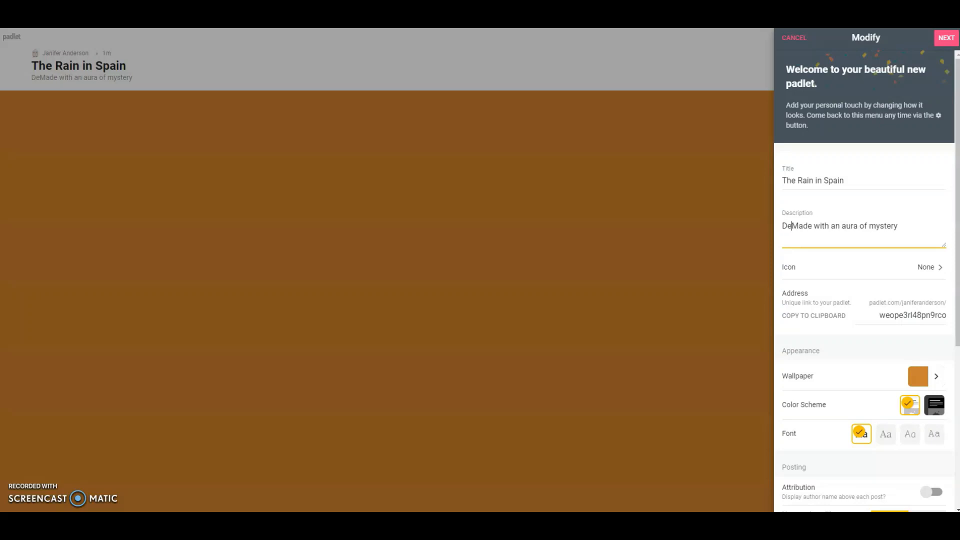
{"action": "key", "text": "shift+Right"}
{"action": "key", "text": "shift+Right"}
{"action": "key", "text": "shift+Right"}
{"action": "key", "text": "shift+Right"}
{"action": "key", "text": "shift+Right"}
{"action": "key", "text": "shift+Right"}
{"action": "key", "text": "shift+Right"}
{"action": "key", "text": "shift+Right"}
{"action": "key", "text": "shift+Right"}
{"action": "key", "text": "shift+Right"}
{"action": "key", "text": "shift+Right"}
{"action": "key", "text": "shift+Right"}
{"action": "key", "text": "shift+Right"}
{"action": "key", "text": "shift+Right"}
{"action": "key", "text": "shift+Right"}
{"action": "key", "text": "shift+Right"}
{"action": "key", "text": "shift+Right"}
{"action": "key", "text": "shift+Right"}
{"action": "key", "text": "shift+Right"}
{"action": "key", "text": "shift+Right"}
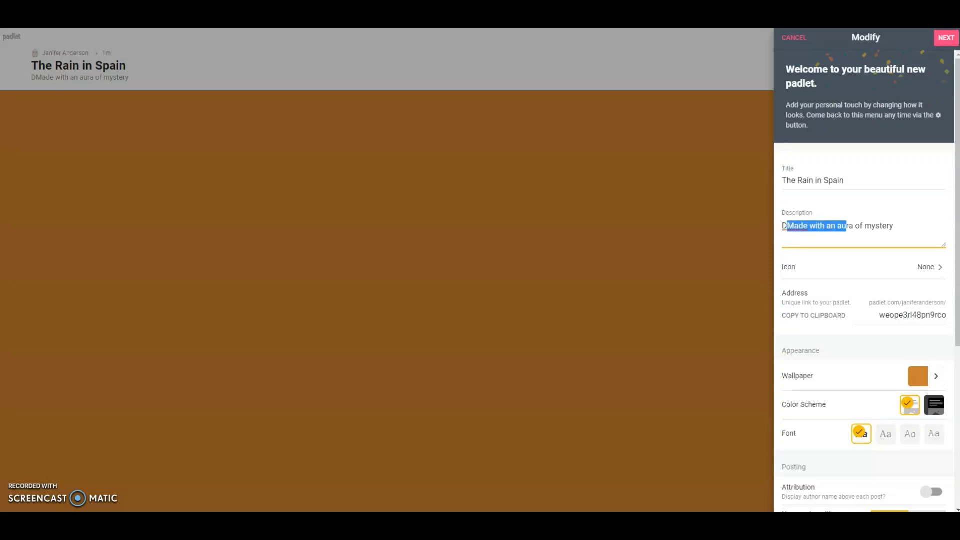
{"action": "key", "text": "BackSpace"}
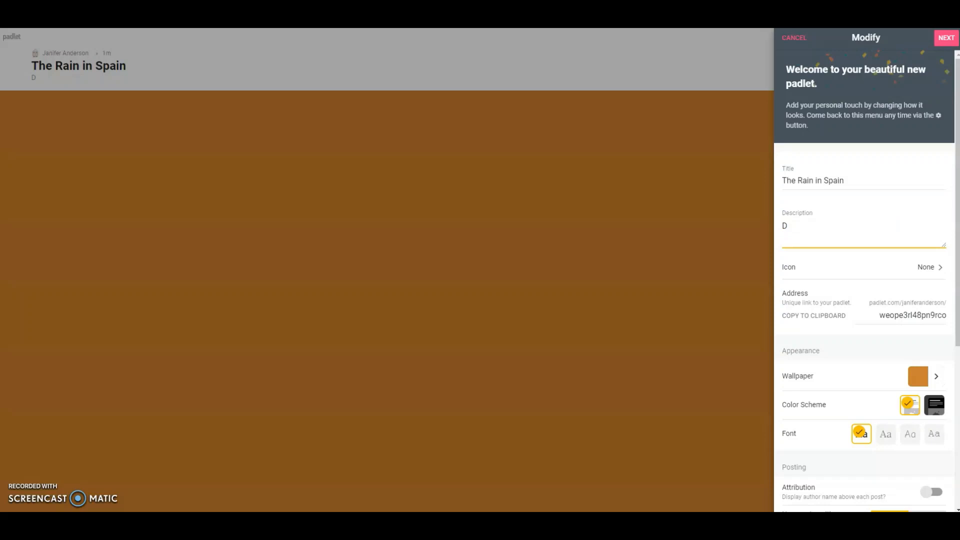
{"action": "type", "text": "oes the rain in Sap"}
{"action": "key", "text": "BackSpace"}
{"action": "key", "text": "BackSpace"}
{"action": "type", "text": "pa"}
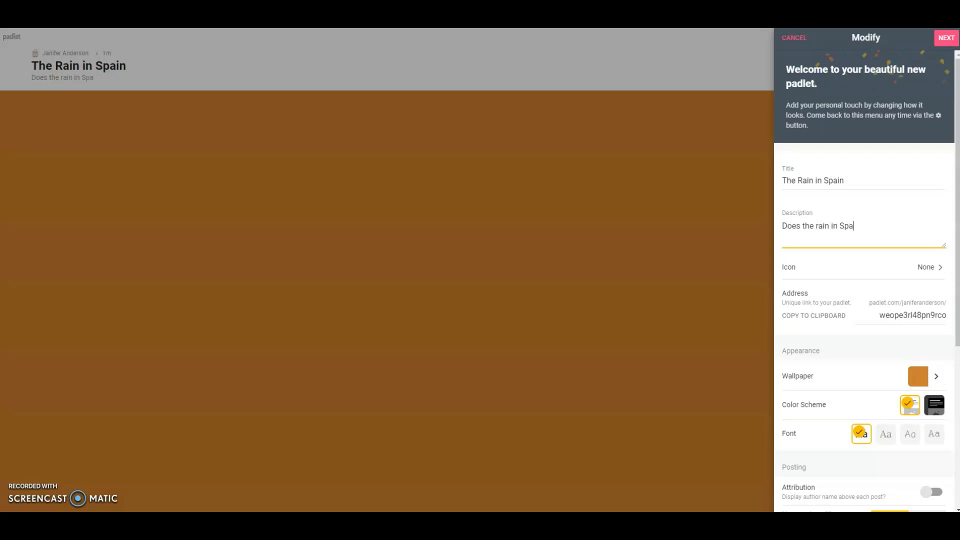
{"action": "type", "text": "in stay mainly on "}
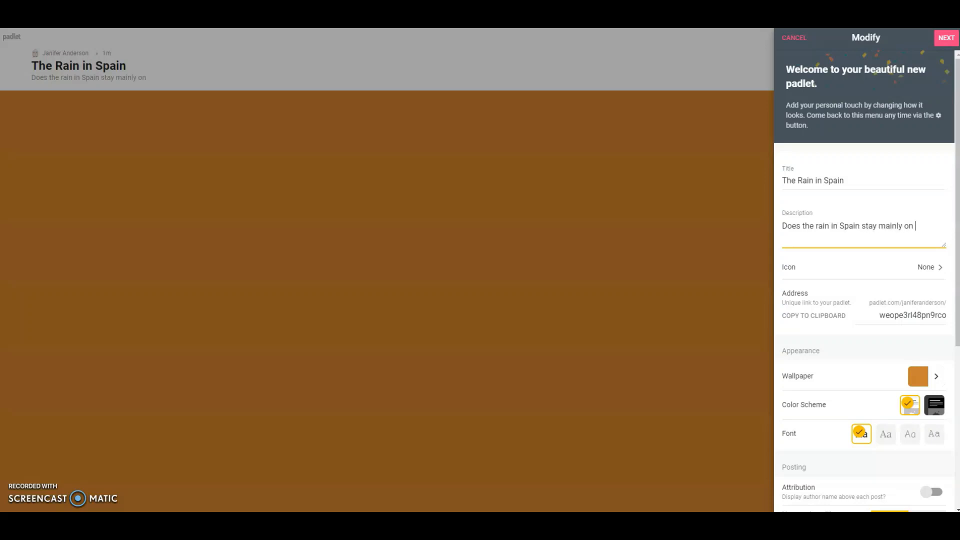
{"action": "type", "text": "the plain?"}
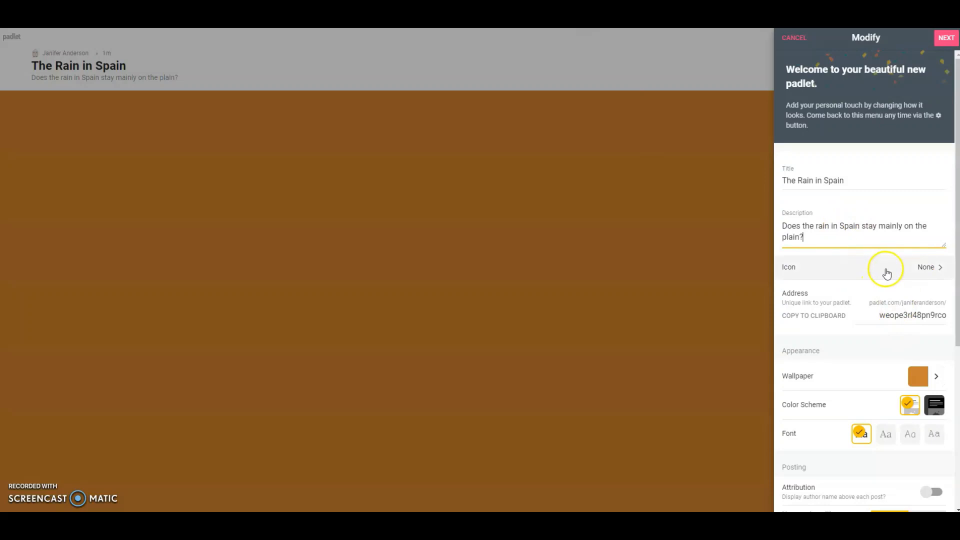
Set a custom padlet icon by searching images for "flag of spain" and choosing the Spain Flag PNG picture.
{"action": "left_click", "coordinate": [929, 268]}
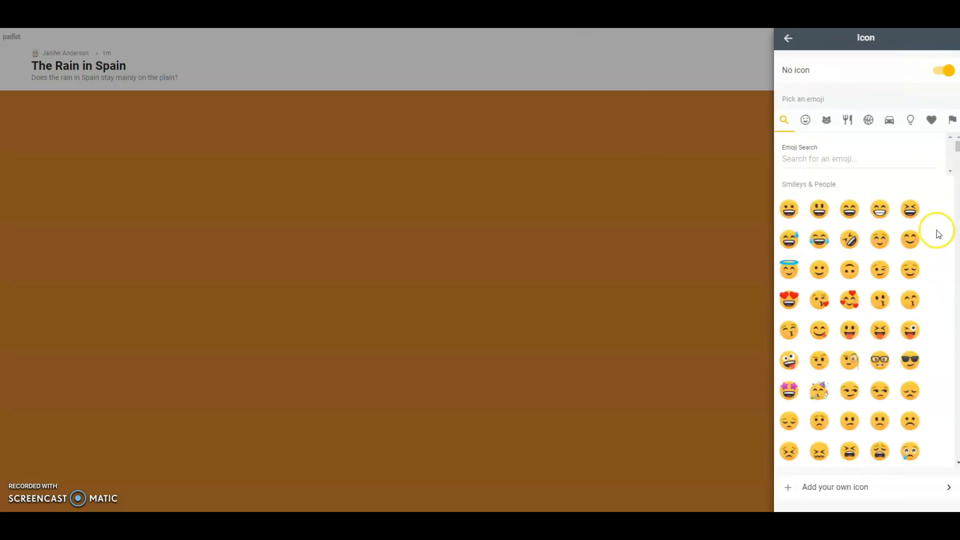
{"action": "left_click", "coordinate": [828, 124]}
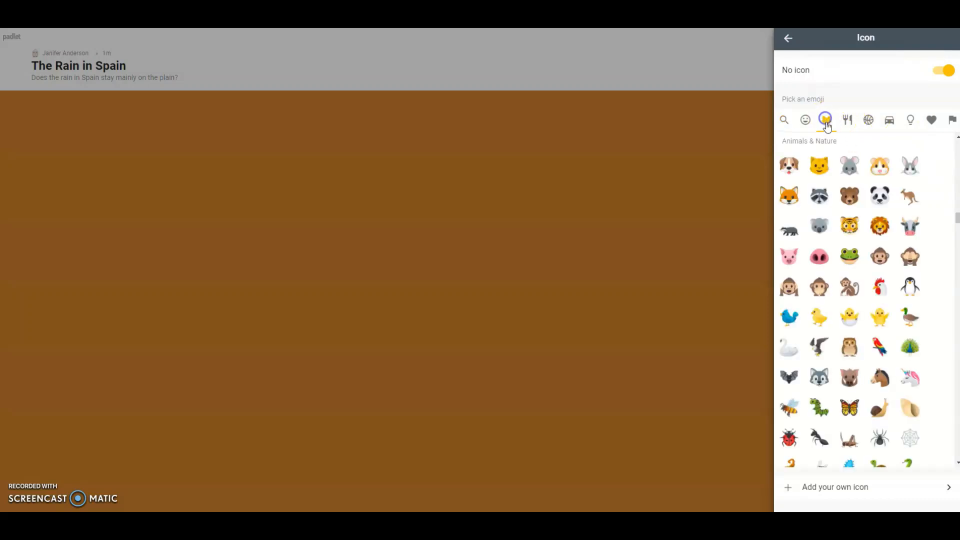
{"action": "left_click", "coordinate": [848, 121]}
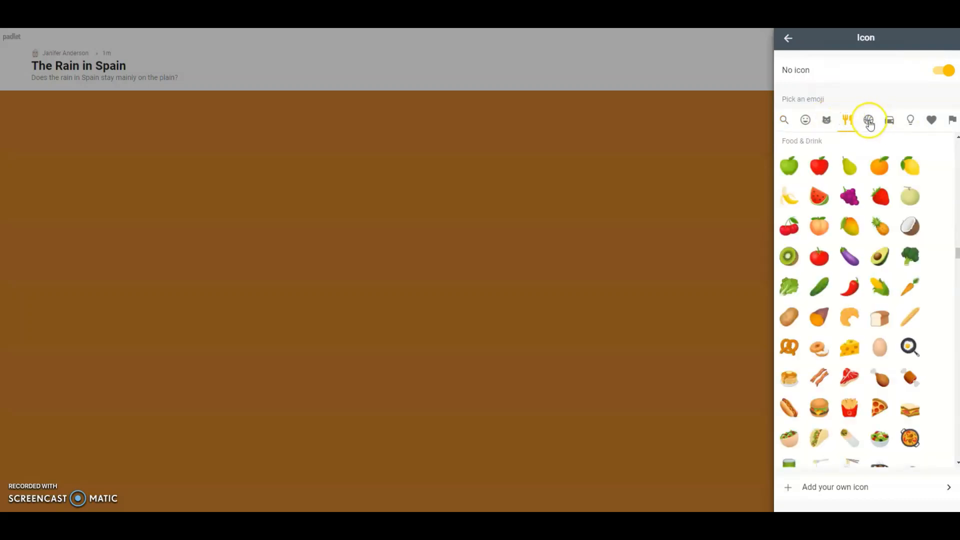
{"action": "left_click", "coordinate": [870, 124]}
{"action": "left_click", "coordinate": [890, 121]}
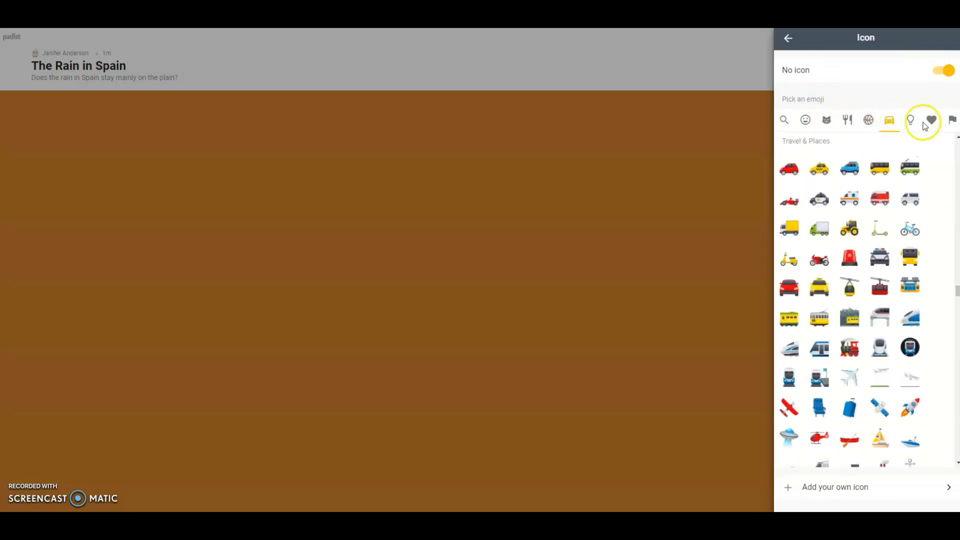
{"action": "left_click", "coordinate": [833, 491]}
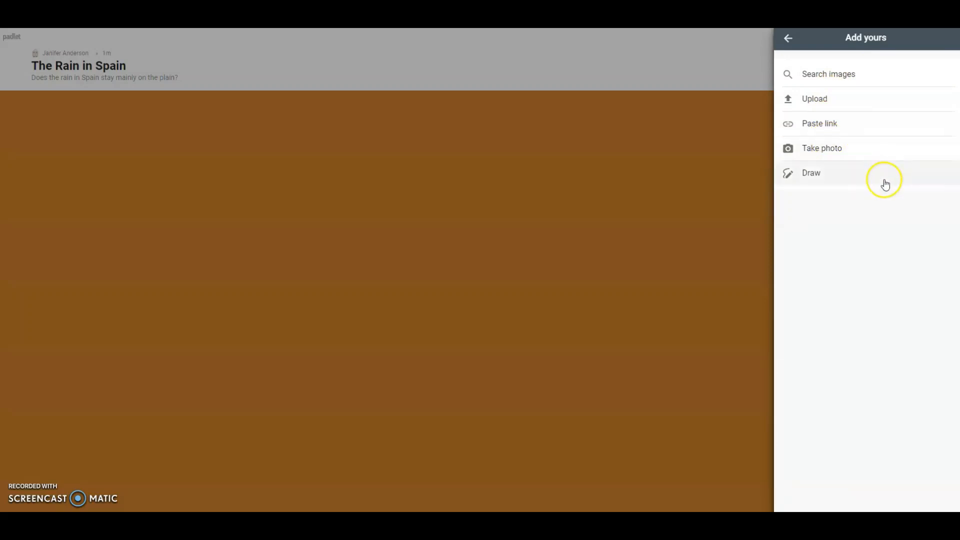
{"action": "left_click", "coordinate": [843, 76]}
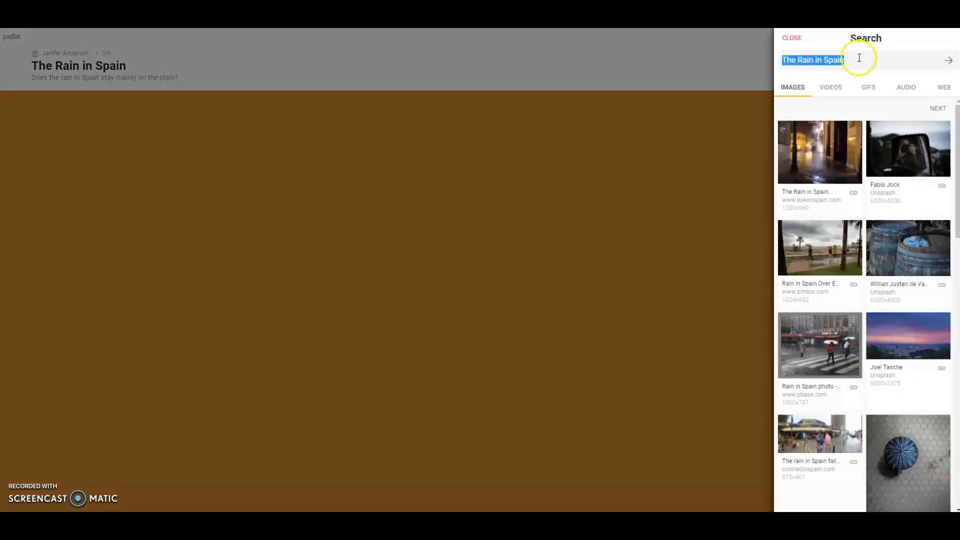
{"action": "left_click_drag", "start_coordinate": [837, 59], "coordinate": [807, 60]}
{"action": "left_click_drag", "start_coordinate": [872, 55], "coordinate": [779, 62]}
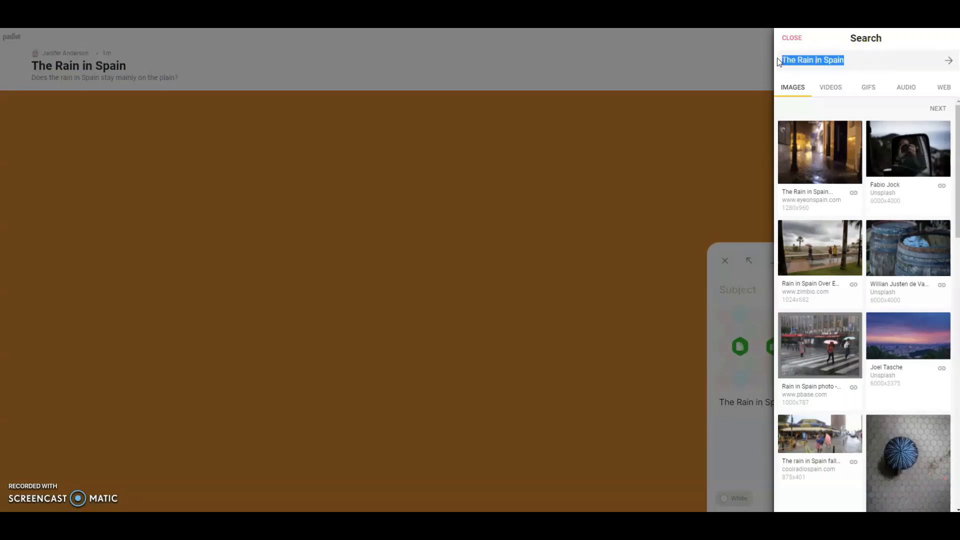
{"action": "type", "text": "flag of sp"}
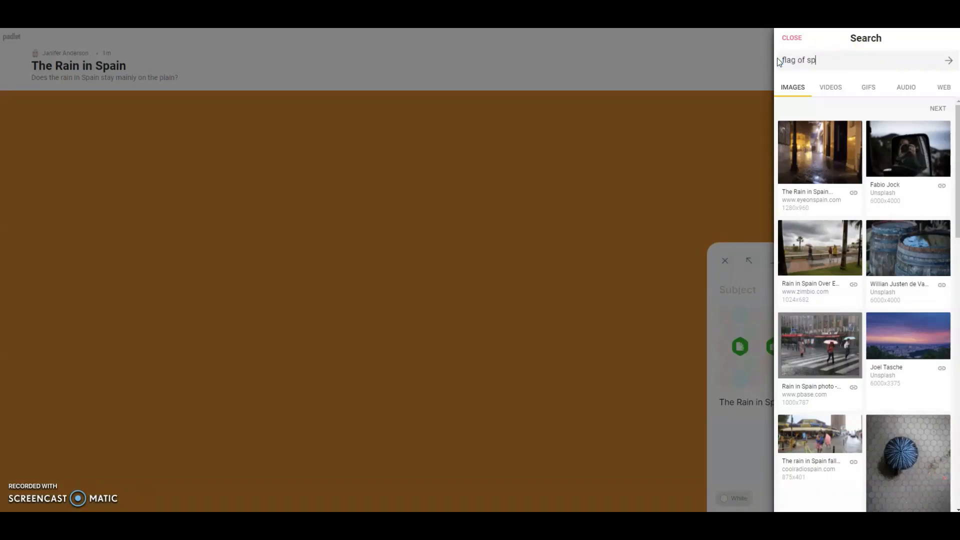
{"action": "type", "text": "ain"}
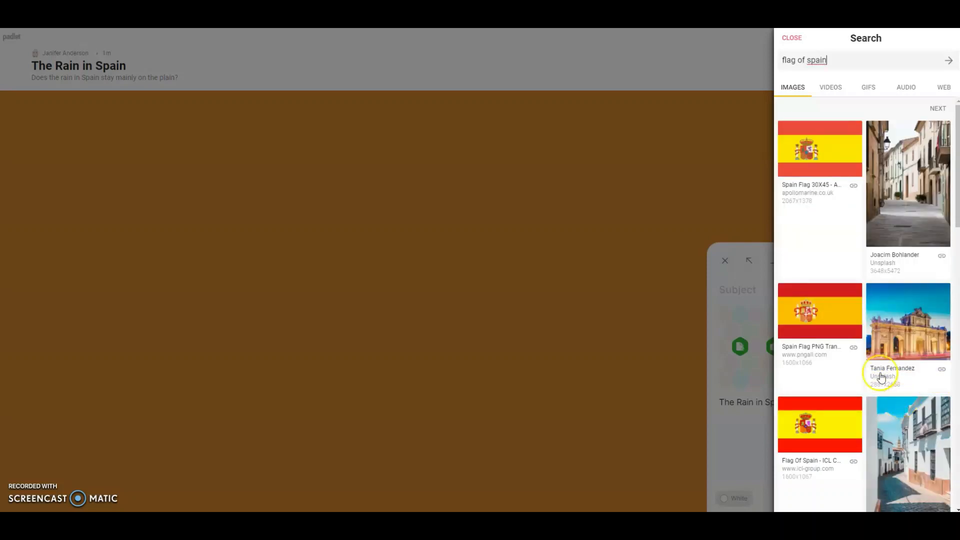
{"action": "left_click", "coordinate": [822, 318]}
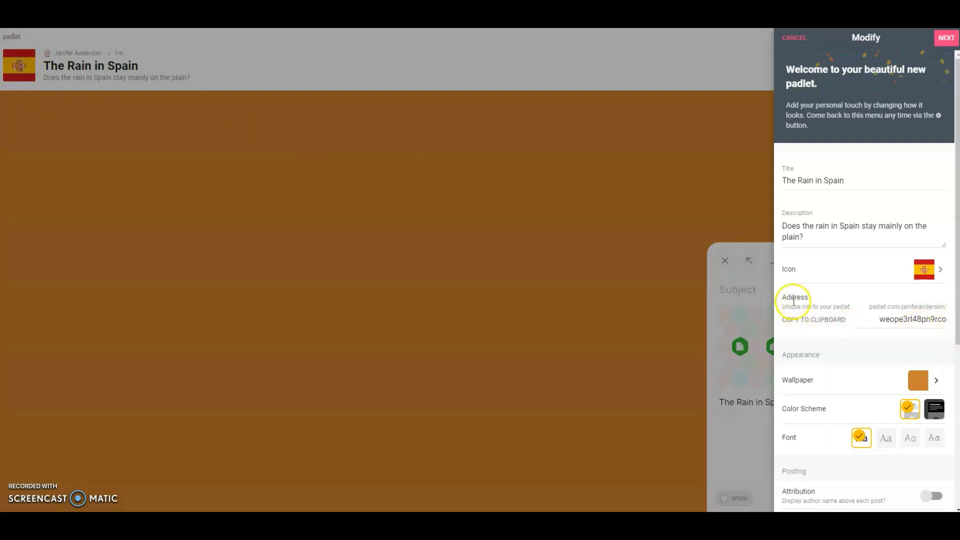
Look through the available wallpapers: solid colors, gradients, textures and patterns, and pictures.
{"action": "left_click", "coordinate": [849, 321]}
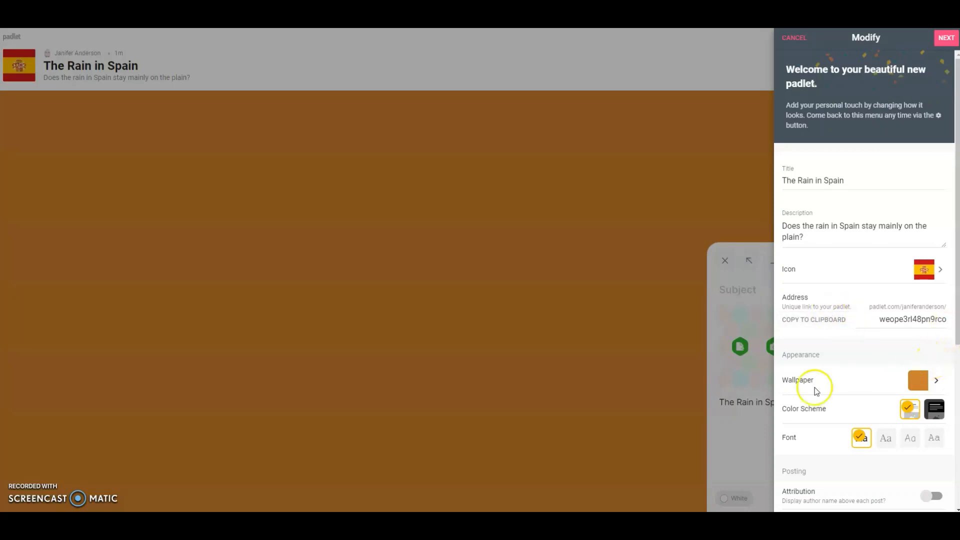
{"action": "left_click", "coordinate": [937, 381]}
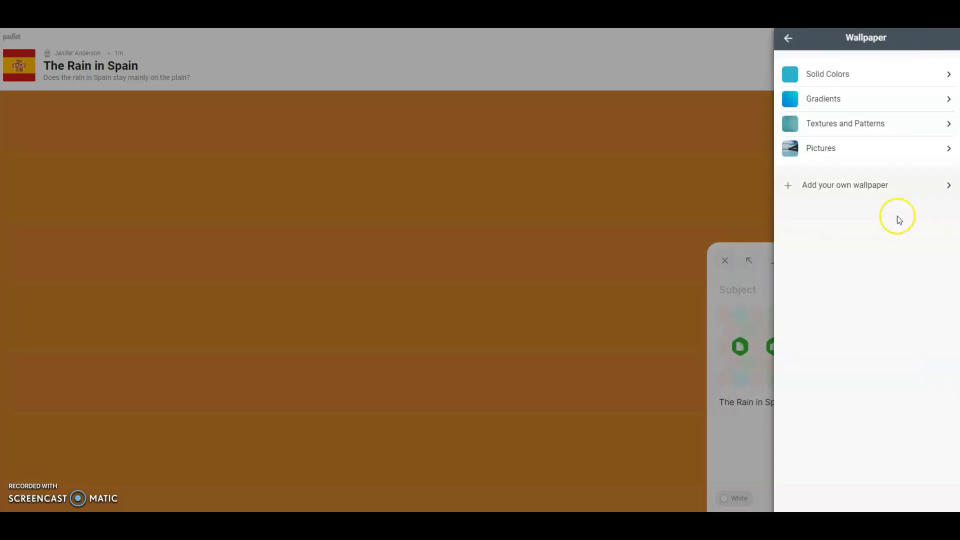
{"action": "left_click", "coordinate": [846, 76]}
{"action": "left_click", "coordinate": [787, 39]}
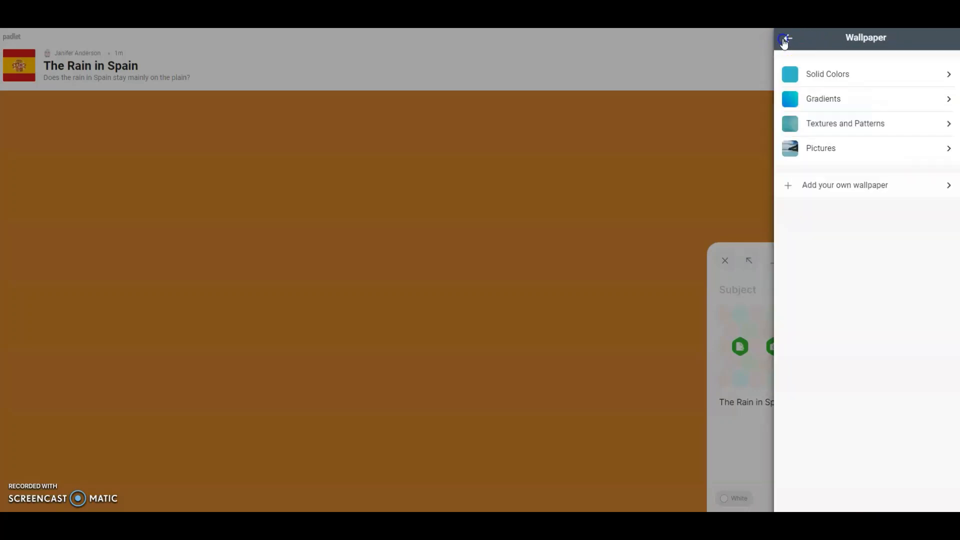
{"action": "left_click", "coordinate": [817, 102]}
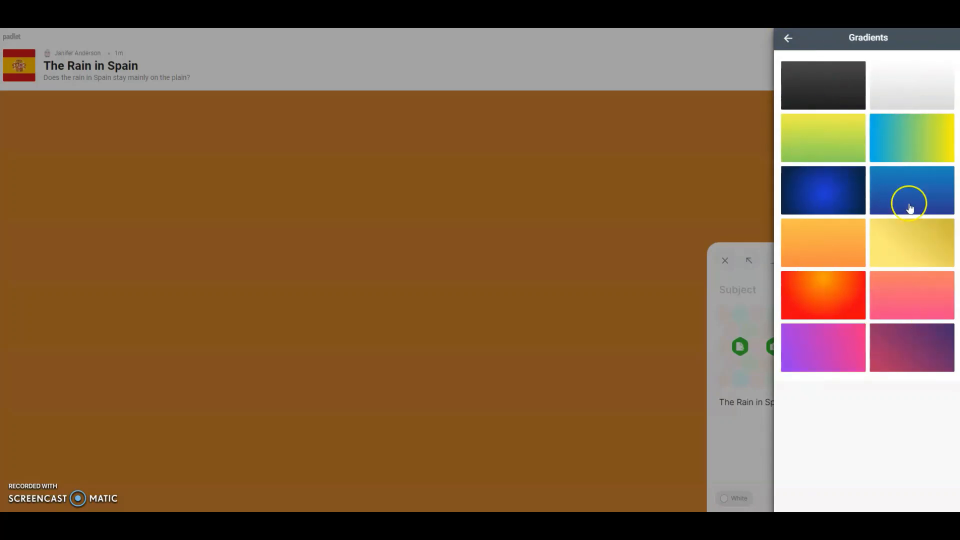
{"action": "left_click", "coordinate": [790, 38]}
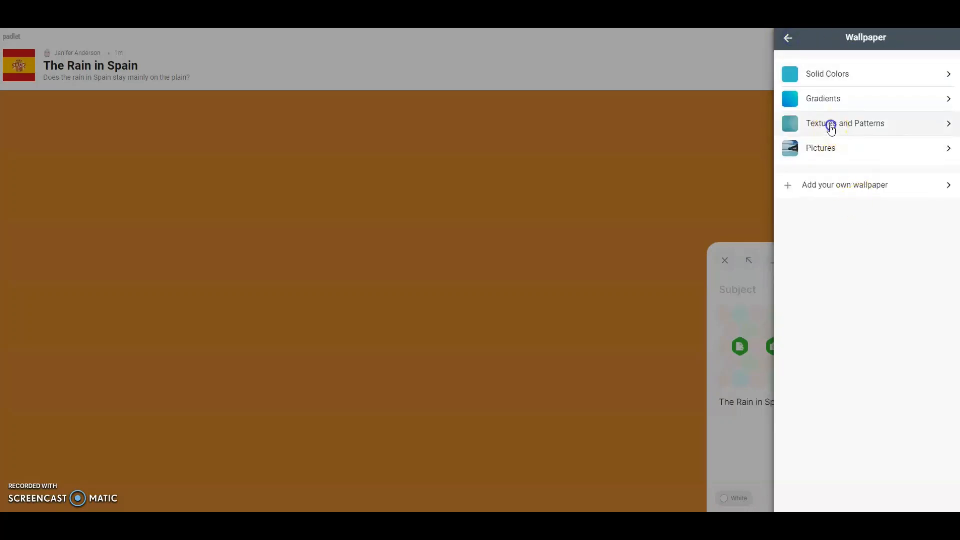
{"action": "left_click", "coordinate": [833, 133]}
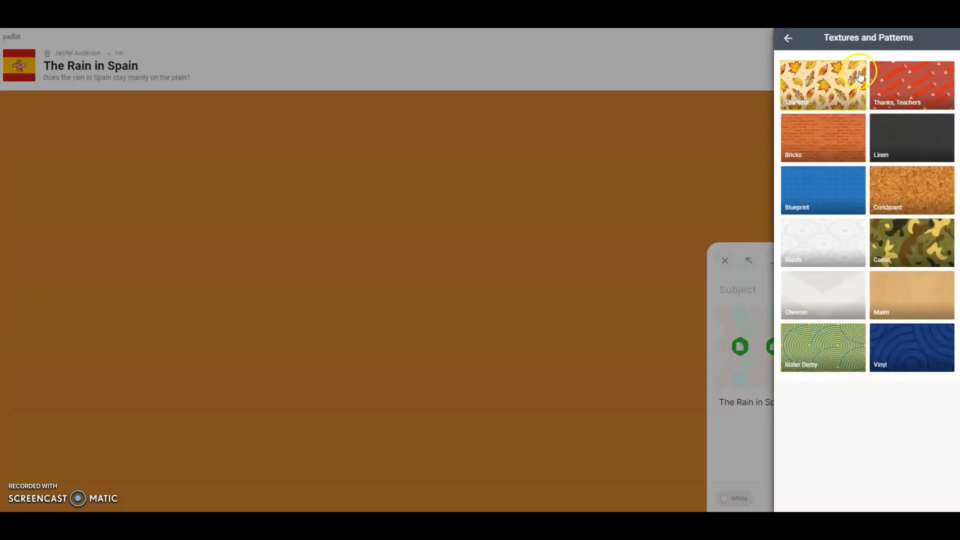
{"action": "left_click", "coordinate": [788, 39]}
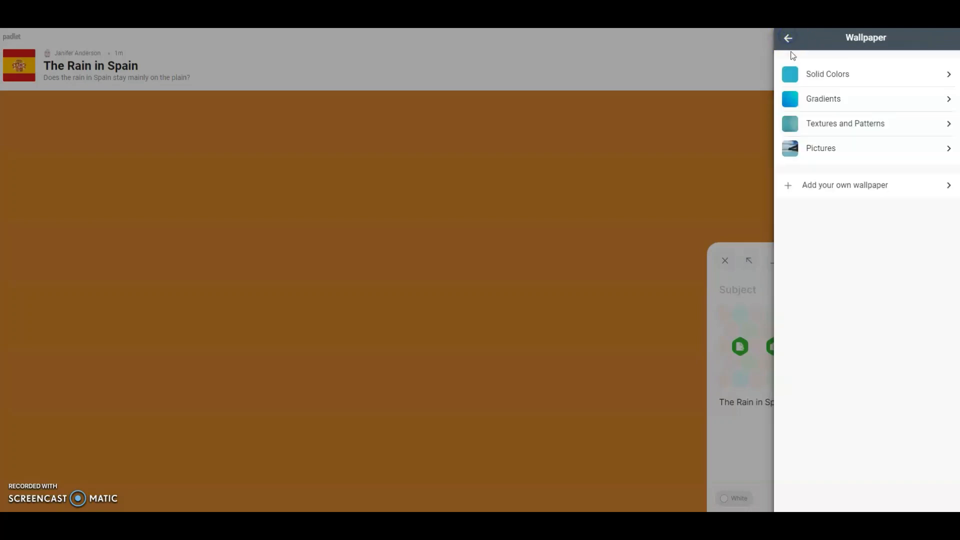
{"action": "left_click", "coordinate": [820, 148]}
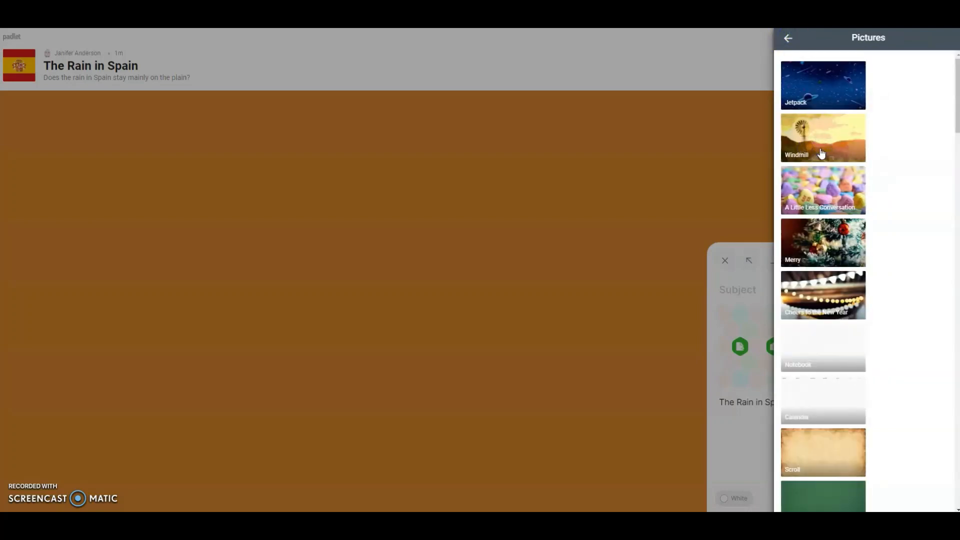
{"action": "left_click", "coordinate": [802, 129]}
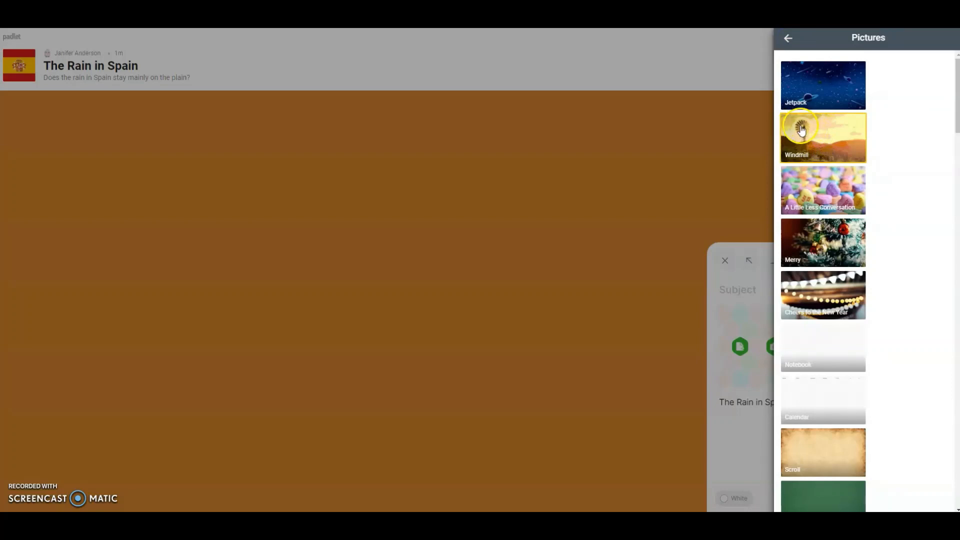
{"action": "left_click", "coordinate": [789, 38]}
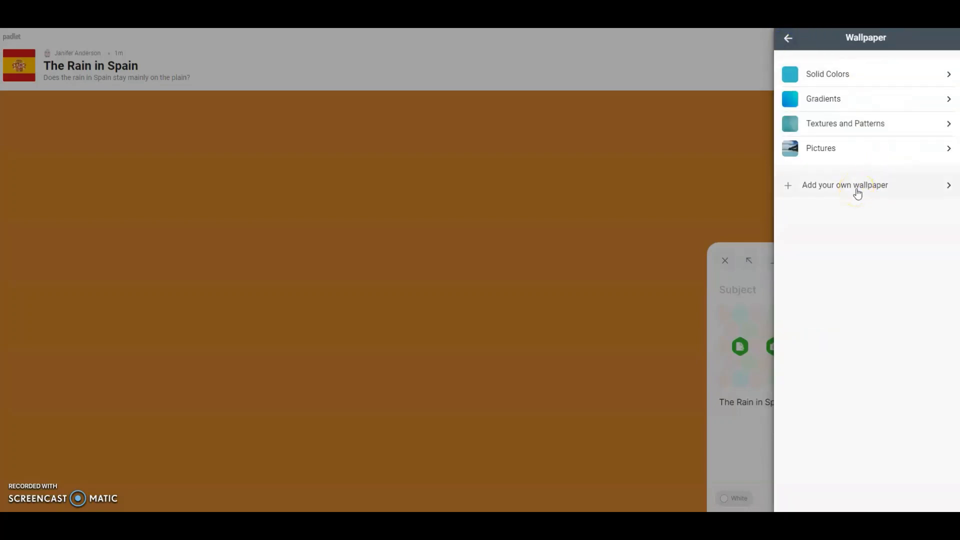
Apply the red gradient with the orange center glow as the padlet's wallpaper and return to the main settings.
{"action": "left_click", "coordinate": [832, 102]}
{"action": "left_click", "coordinate": [810, 289]}
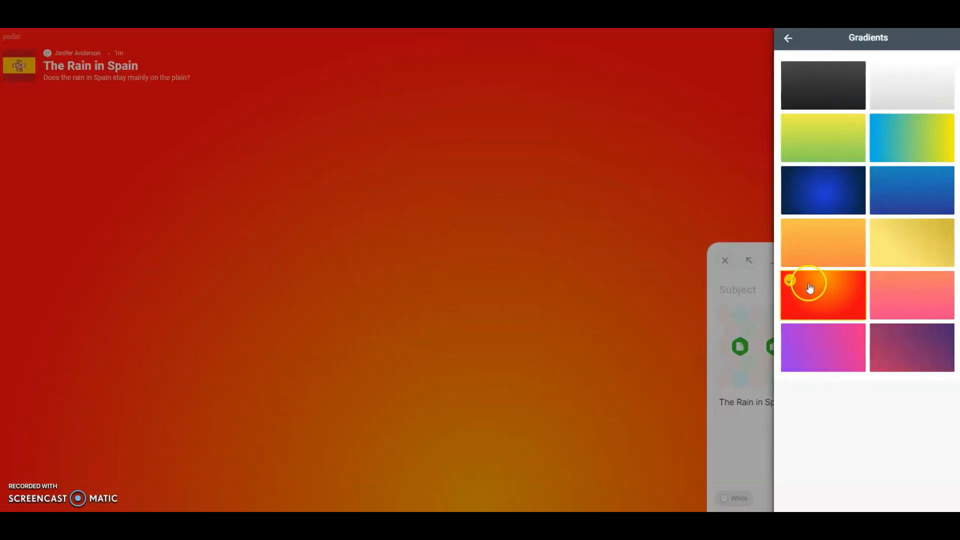
{"action": "left_click", "coordinate": [788, 38]}
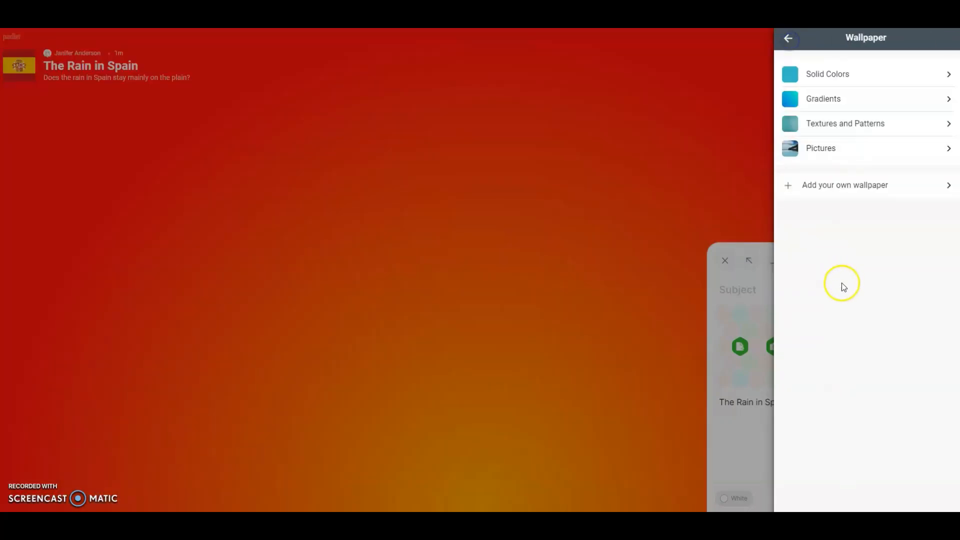
{"action": "left_click", "coordinate": [787, 39]}
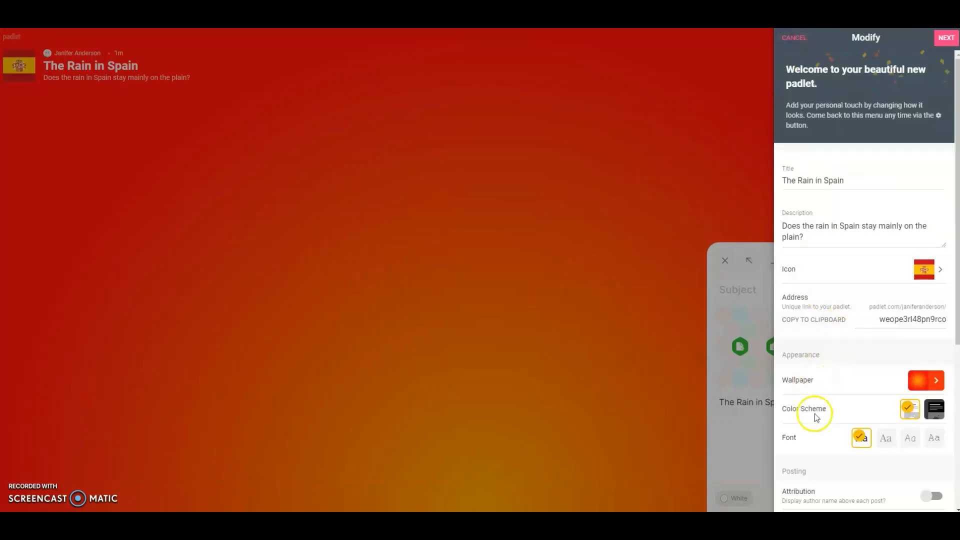
Try the dark color scheme and the alternative fonts, restoring the light scheme and the first font.
{"action": "scroll", "coordinate": [816, 436], "scroll_direction": "down", "scroll_amount": 3}
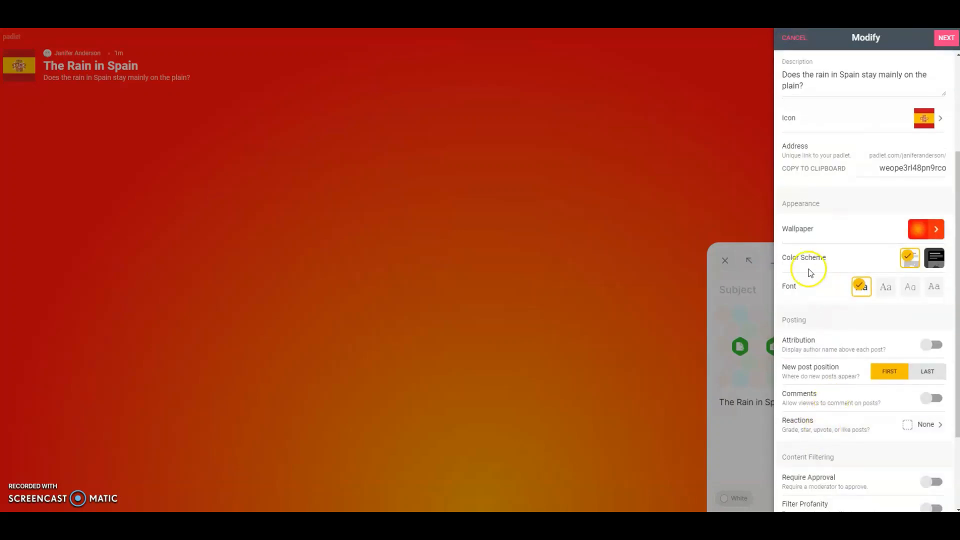
{"action": "left_click", "coordinate": [935, 261]}
{"action": "left_click", "coordinate": [912, 260]}
{"action": "left_click", "coordinate": [885, 289]}
{"action": "left_click", "coordinate": [933, 291]}
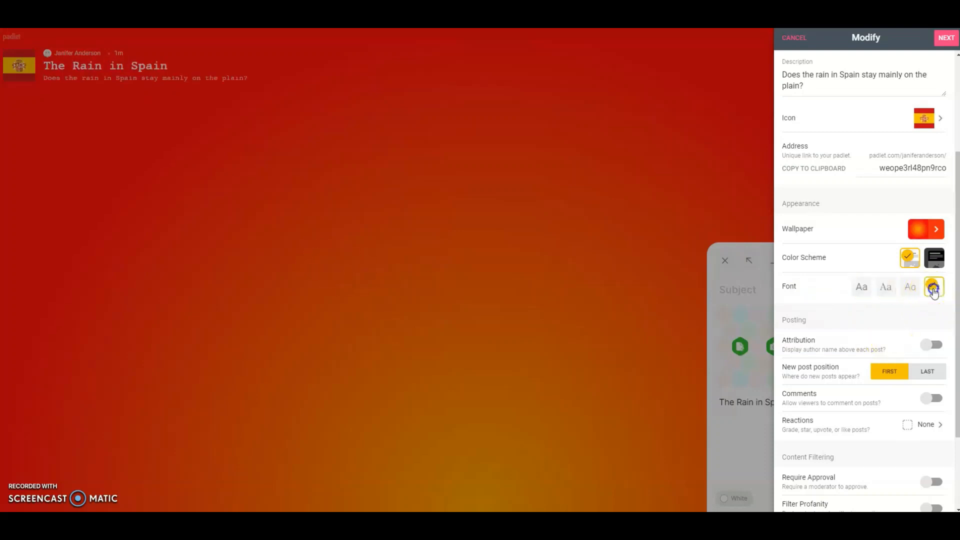
{"action": "left_click", "coordinate": [911, 289]}
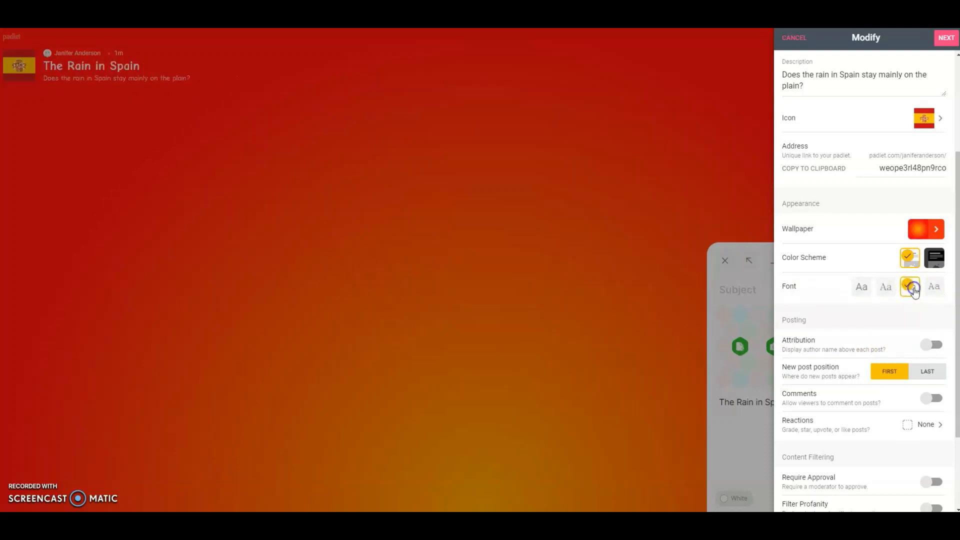
{"action": "left_click", "coordinate": [886, 289]}
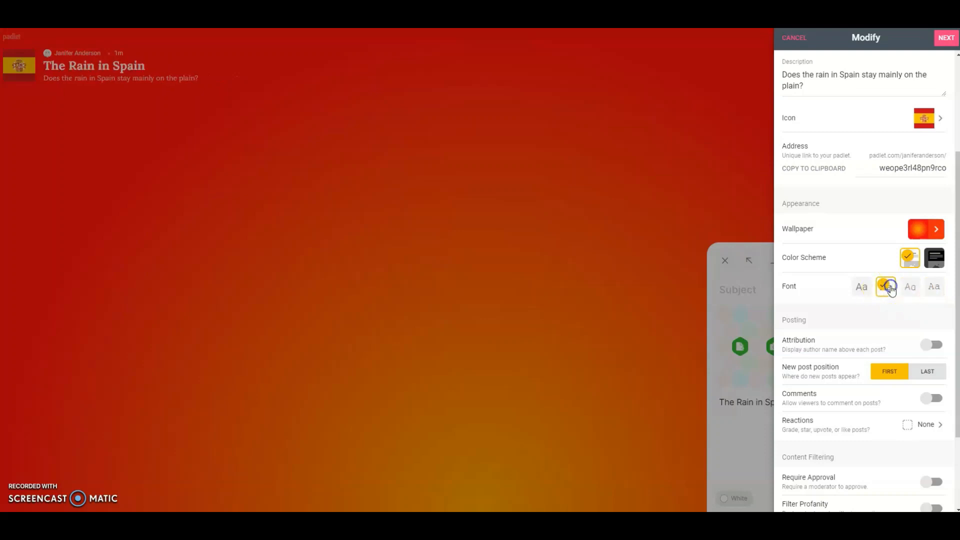
{"action": "left_click", "coordinate": [863, 293]}
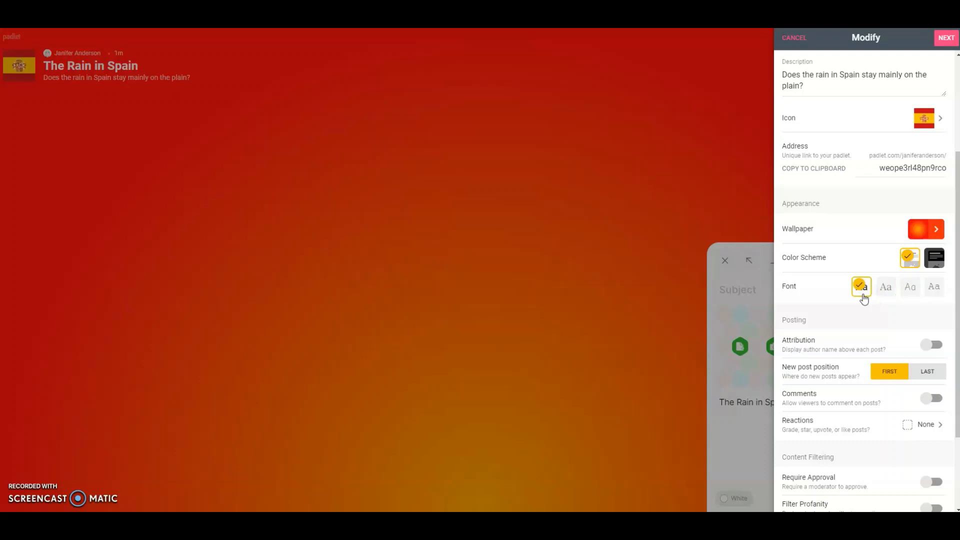
Turn on Attribution and Comments in the padlet's posting settings.
{"action": "left_click", "coordinate": [840, 327]}
{"action": "left_click", "coordinate": [800, 350]}
{"action": "left_click", "coordinate": [938, 346]}
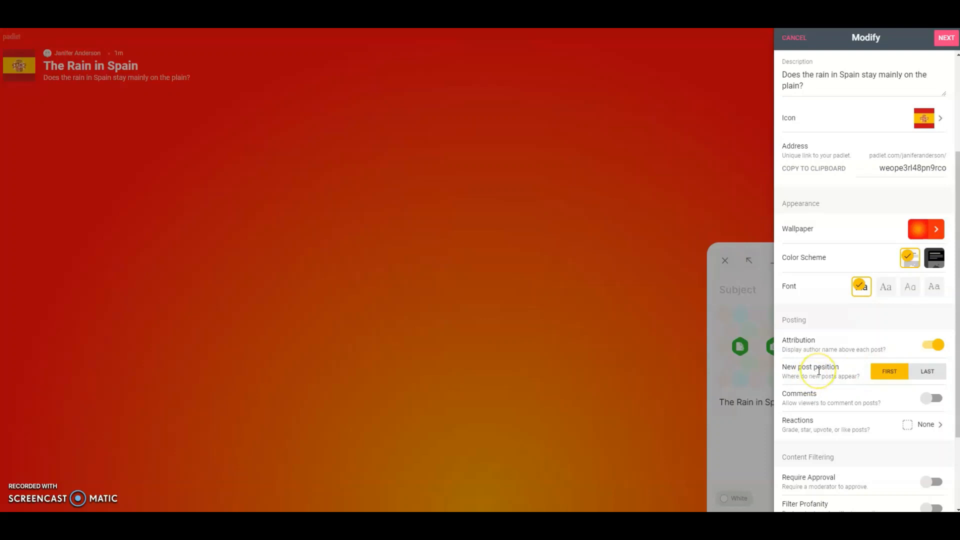
{"action": "scroll", "coordinate": [819, 370], "scroll_direction": "down", "scroll_amount": 1}
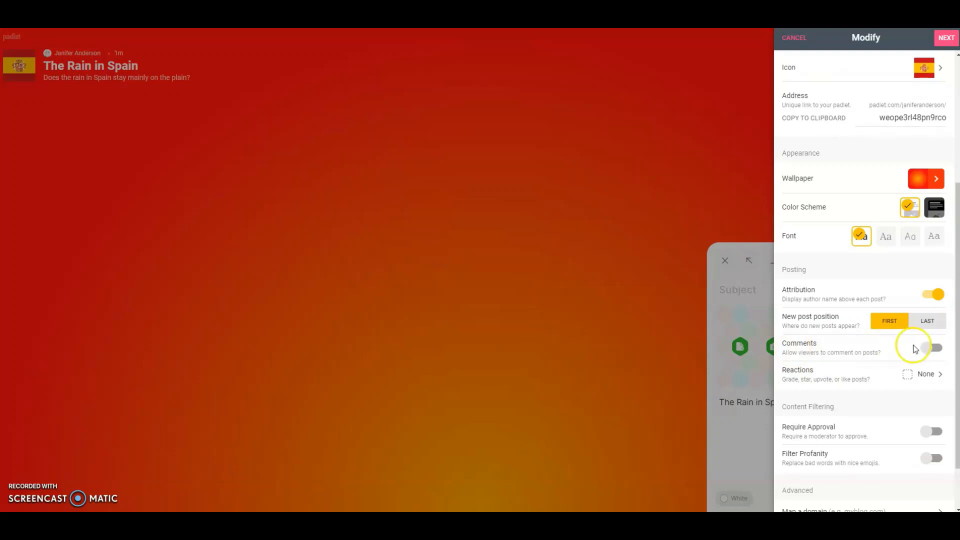
{"action": "left_click", "coordinate": [934, 348]}
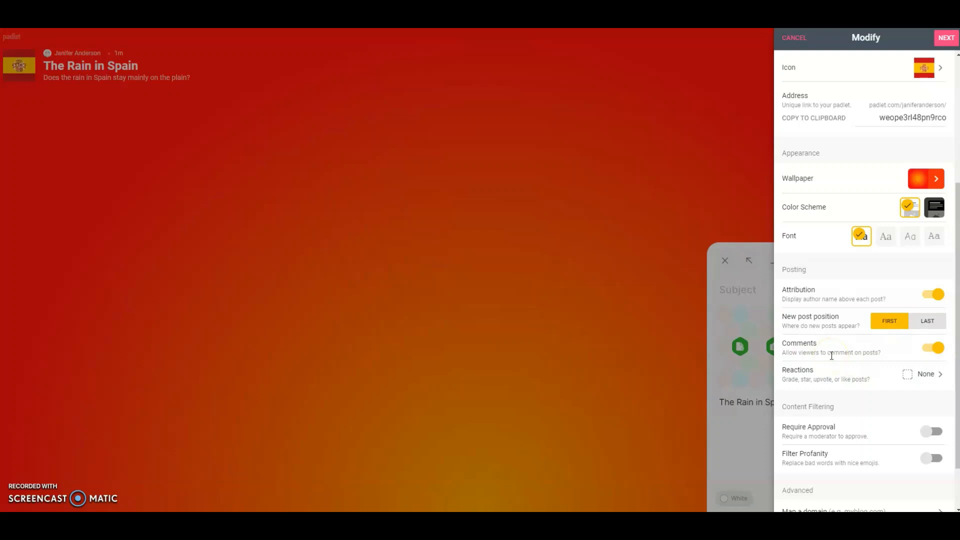
Set the padlet's post reactions to Like and return to the main settings.
{"action": "left_click", "coordinate": [911, 376]}
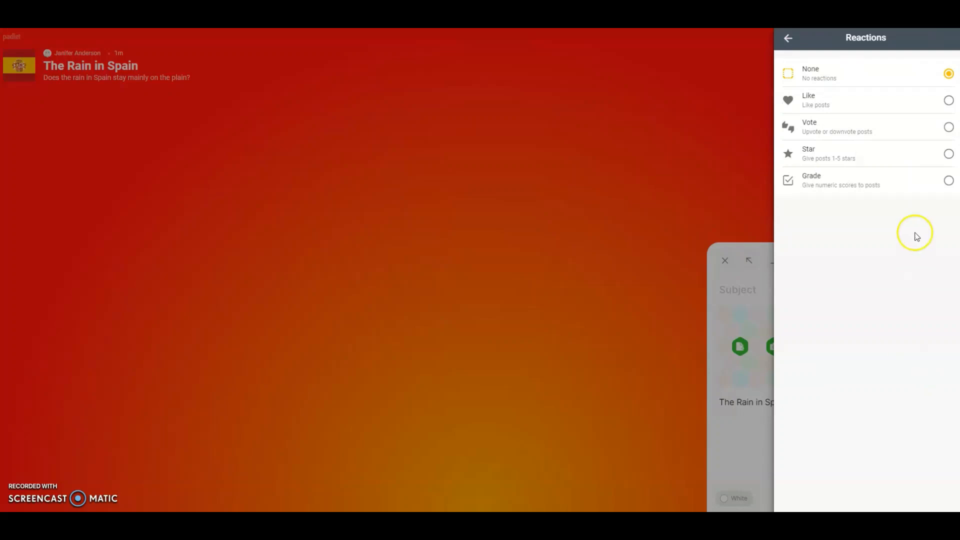
{"action": "left_click", "coordinate": [950, 101]}
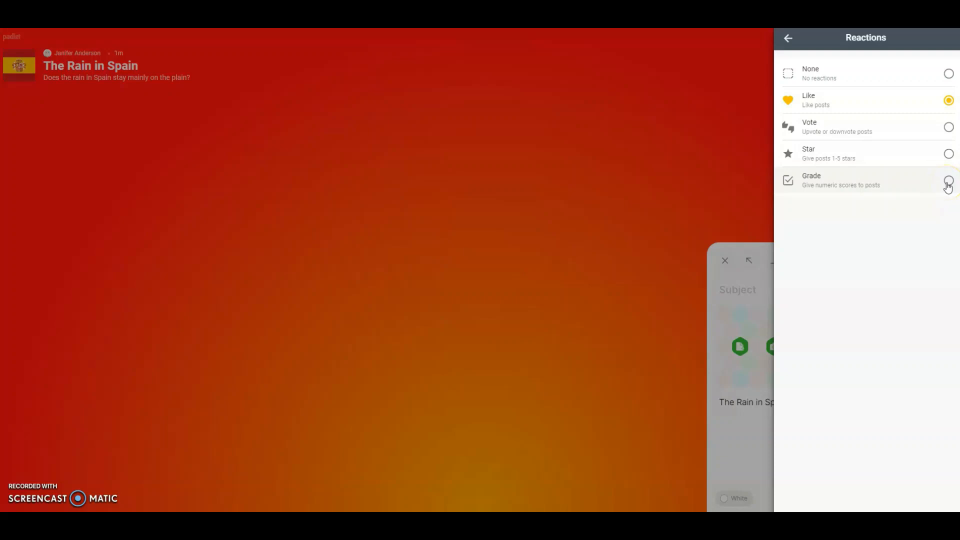
{"action": "left_click", "coordinate": [789, 38]}
Review the content filtering options and the instructions for mapping a domain.
{"action": "scroll", "coordinate": [830, 345], "scroll_direction": "down", "scroll_amount": 2}
{"action": "left_click", "coordinate": [831, 345]}
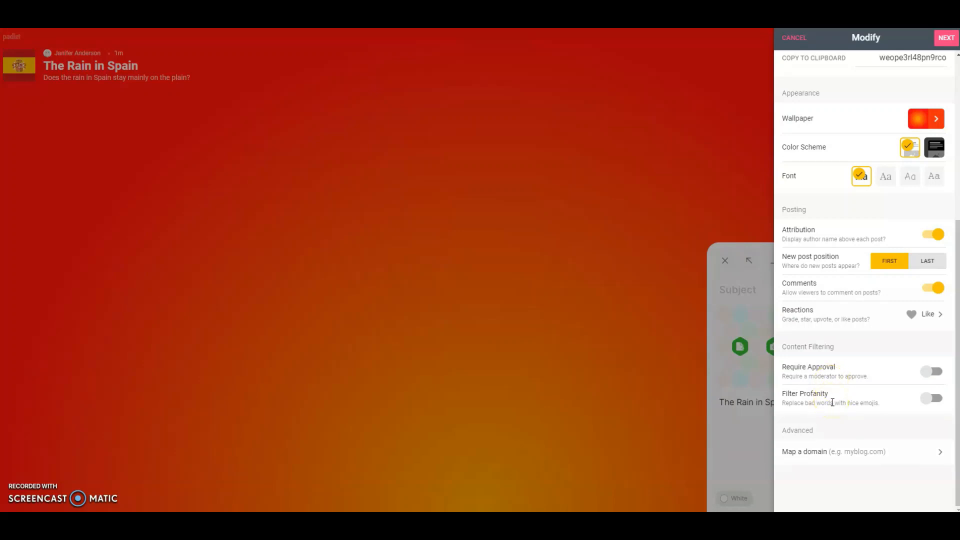
{"action": "left_click", "coordinate": [938, 452]}
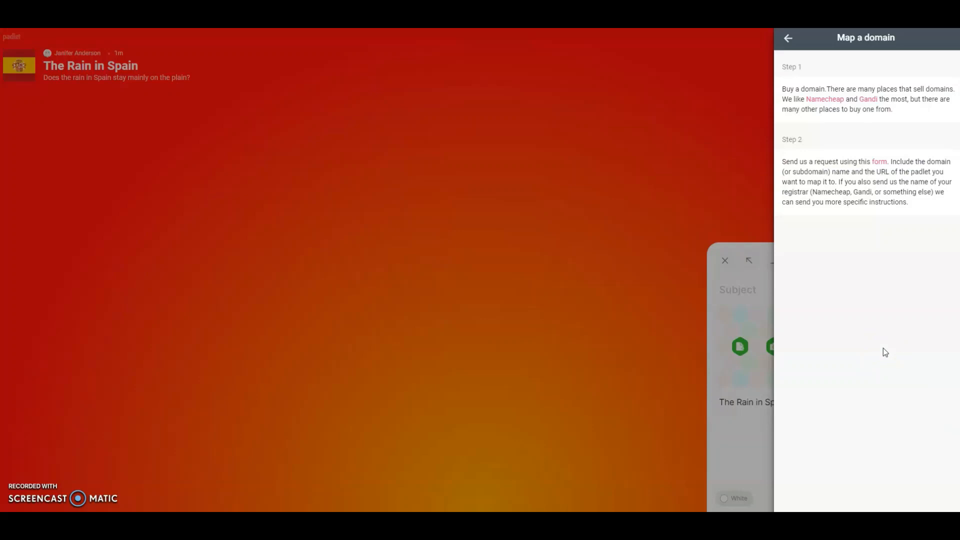
{"action": "left_click", "coordinate": [789, 38]}
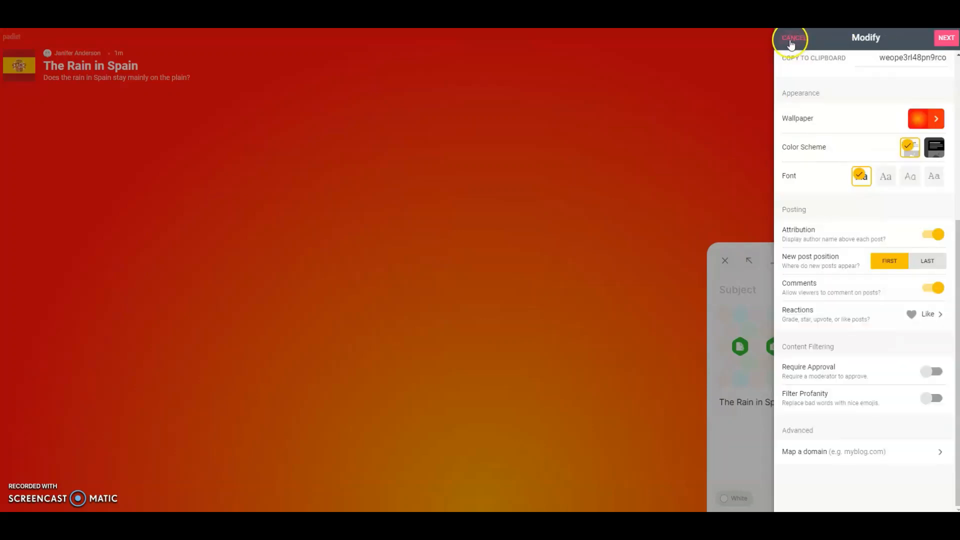
Finish the padlet setup, start posting and close the open draft post containing "The Rain in Spain".
{"action": "left_click", "coordinate": [953, 40]}
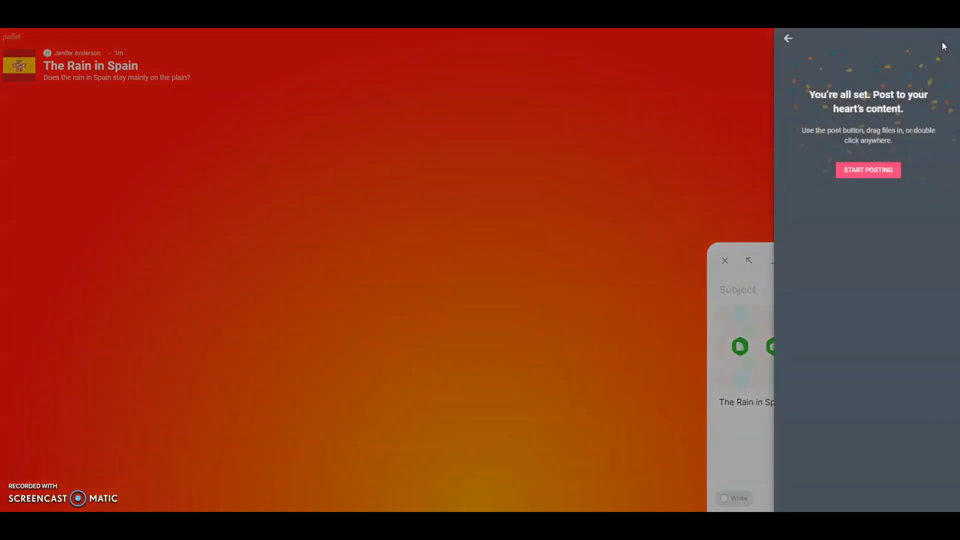
{"action": "left_click", "coordinate": [878, 171]}
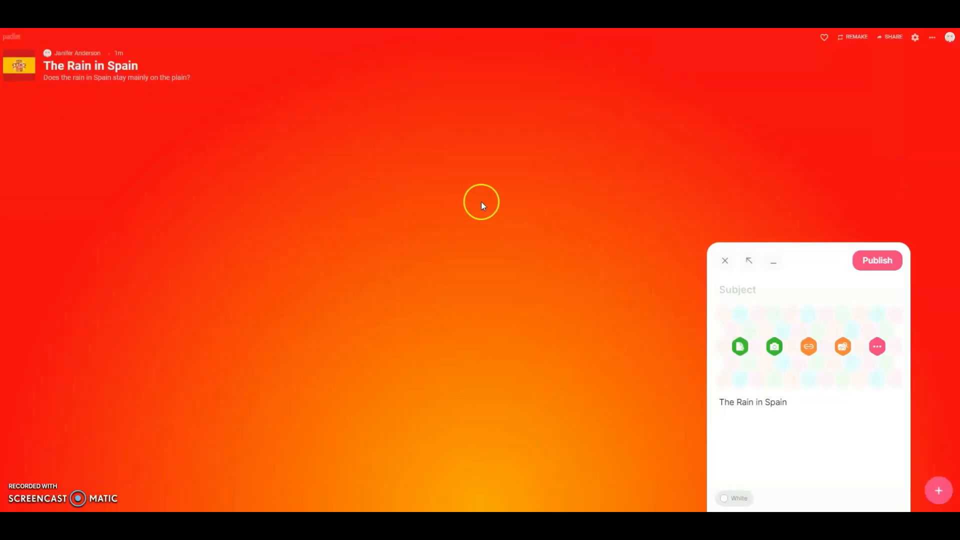
{"action": "left_click", "coordinate": [726, 260]}
{"action": "left_click", "coordinate": [810, 414]}
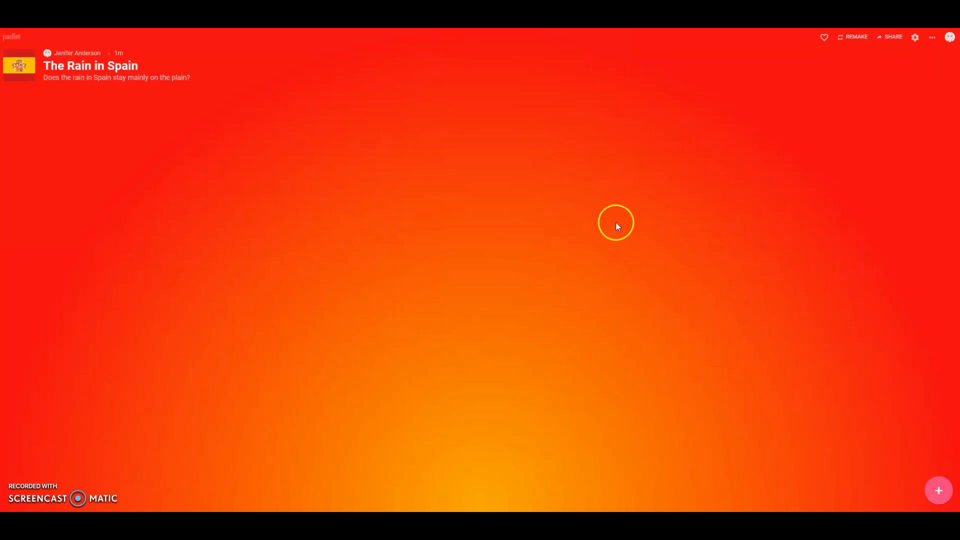
Create a new post with the subject "Yes. But not in summer.".
{"action": "left_click", "coordinate": [938, 493]}
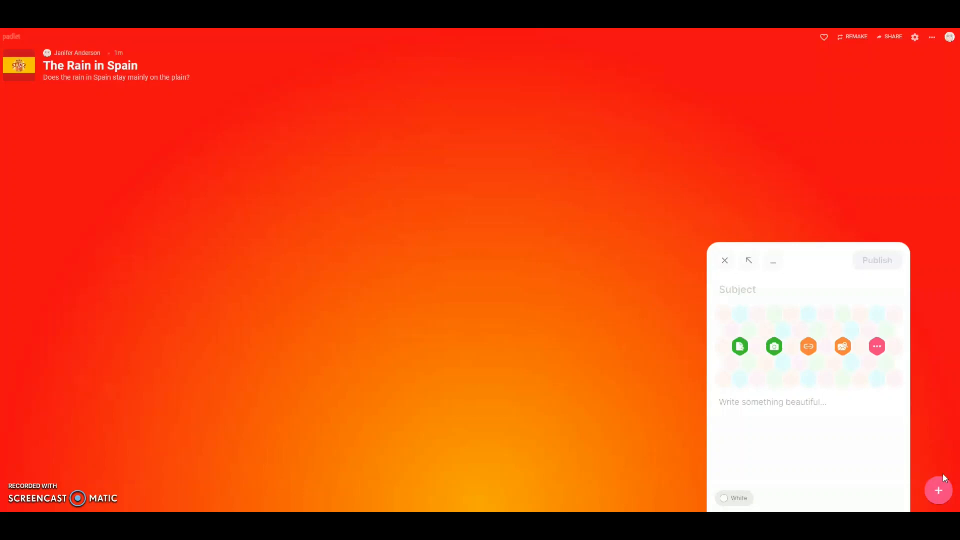
{"action": "type", "text": "Yes"}
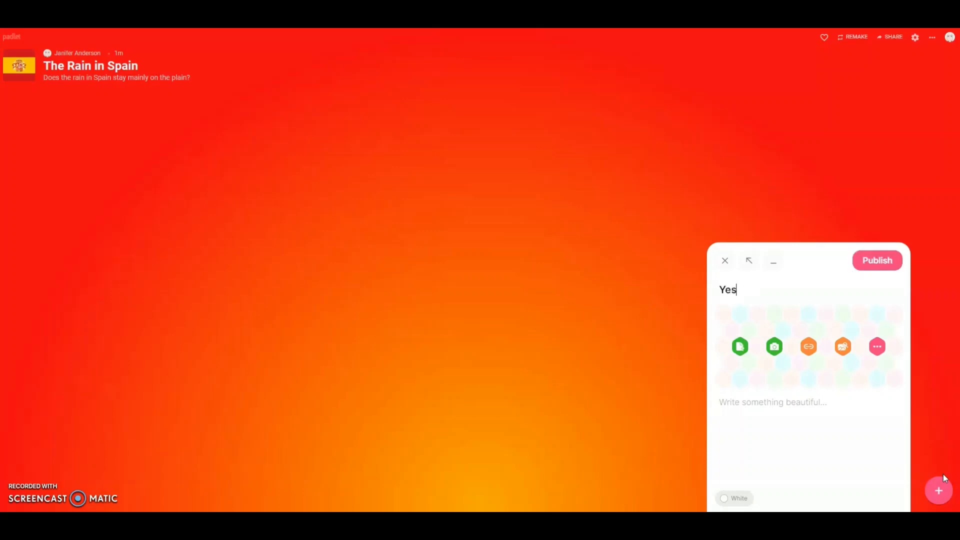
{"action": "type", "text": ". But not in summe"}
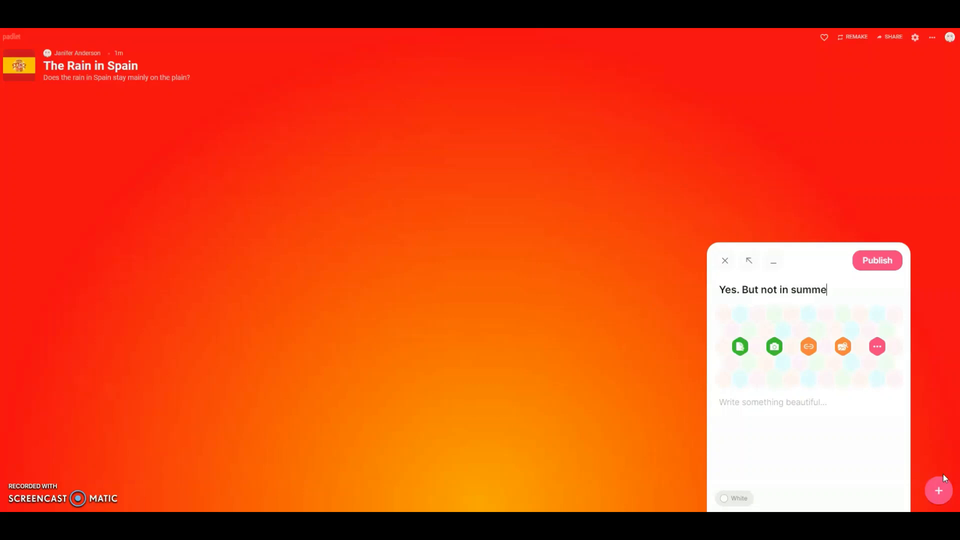
{"action": "type", "text": "r."}
Search for "plains of spain" and attach the "THE PLAINS OF SPAIN" landscape image to the post.
{"action": "left_click", "coordinate": [787, 324]}
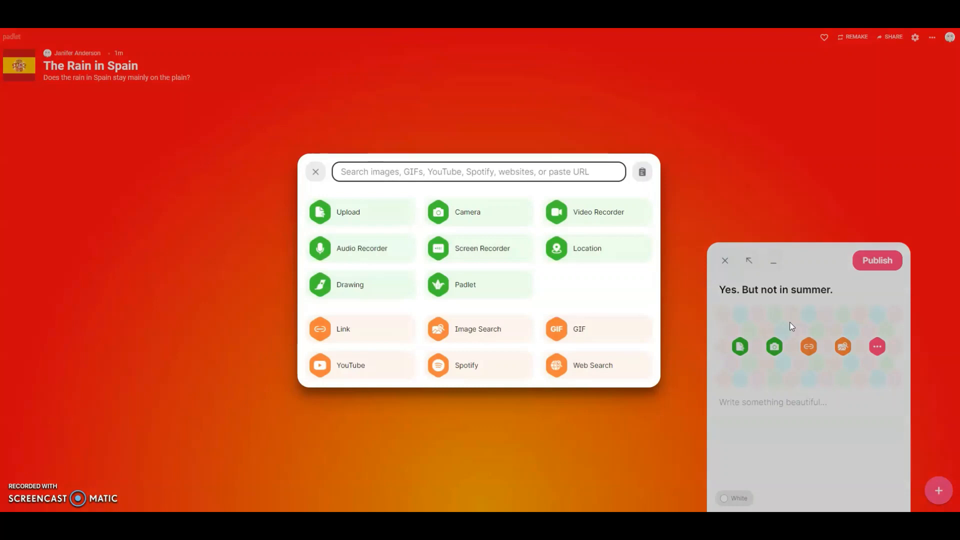
{"action": "left_click", "coordinate": [612, 373]}
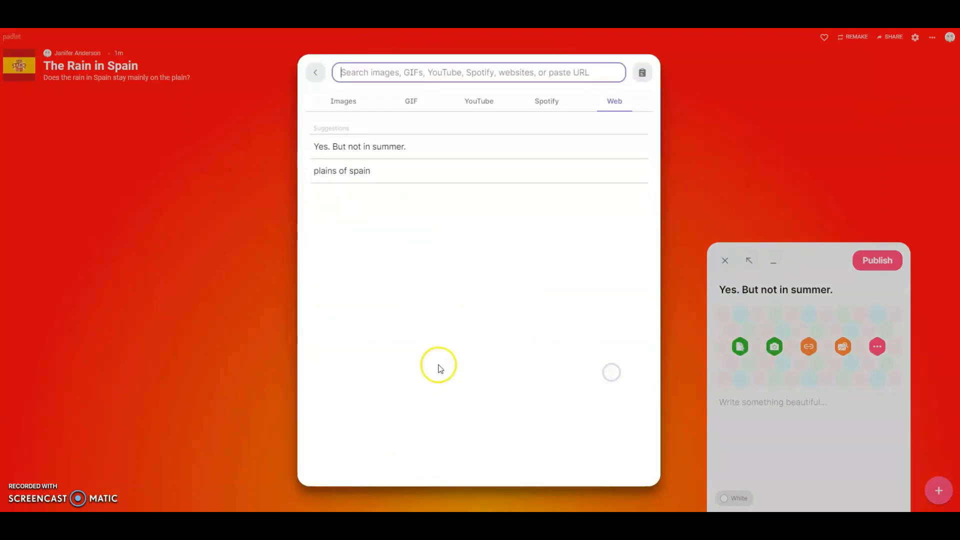
{"action": "left_click", "coordinate": [356, 177]}
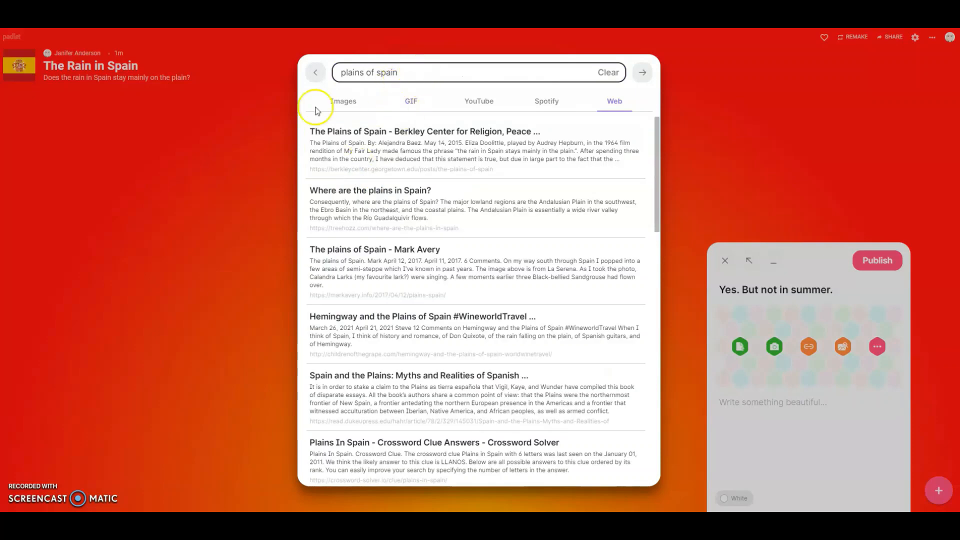
{"action": "left_click", "coordinate": [343, 103]}
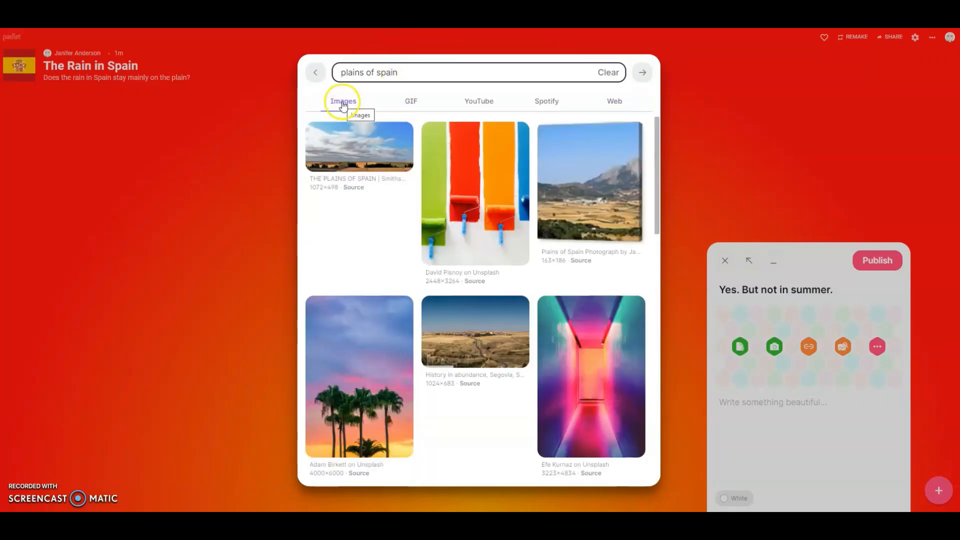
{"action": "left_click", "coordinate": [365, 148]}
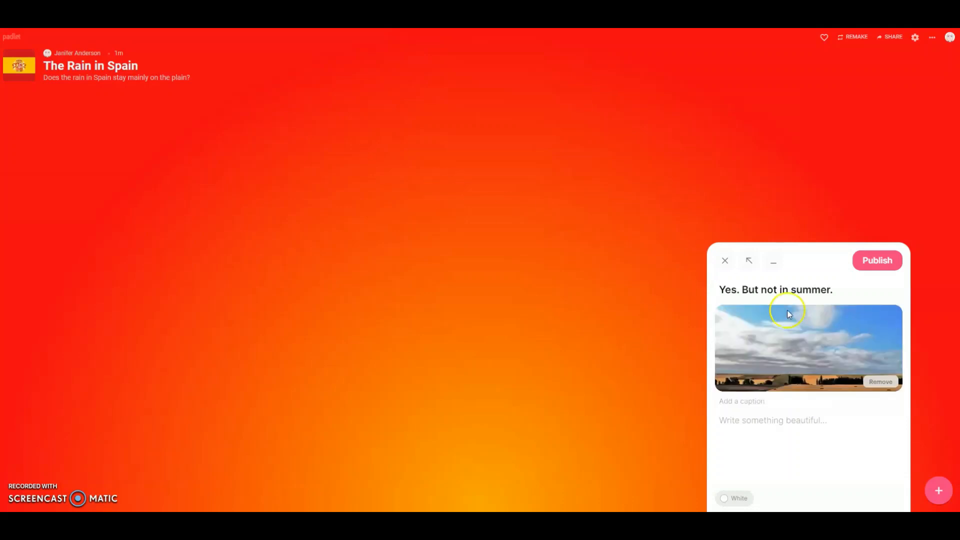
Caption the post's image "It doesn't rain in summer though.".
{"action": "left_click", "coordinate": [739, 402]}
{"action": "left_click", "coordinate": [738, 402]}
{"action": "type", "text": "It doesn't rain in summer though."}
{"action": "left_click", "coordinate": [766, 430]}
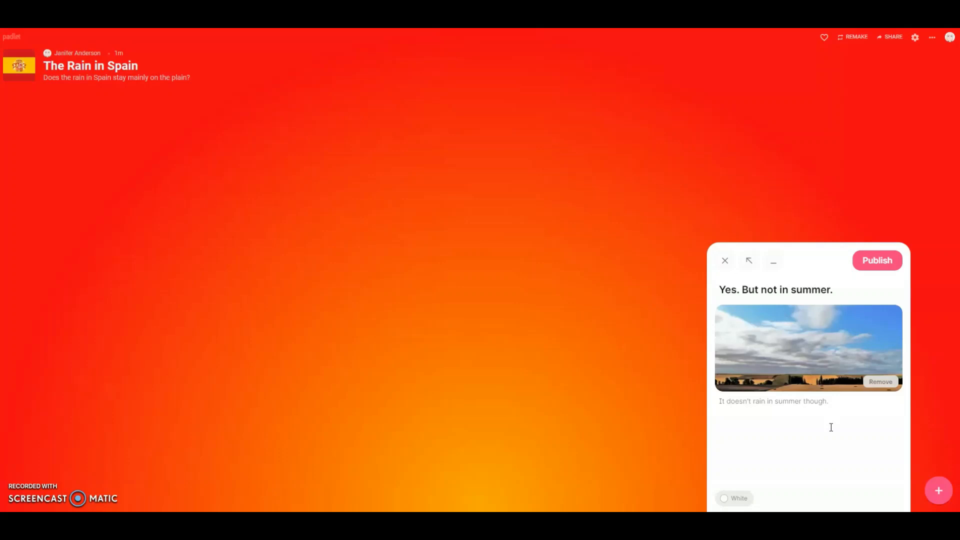
Set the post's color to Blue, after trying Orange, and publish the post.
{"action": "left_click", "coordinate": [743, 498]}
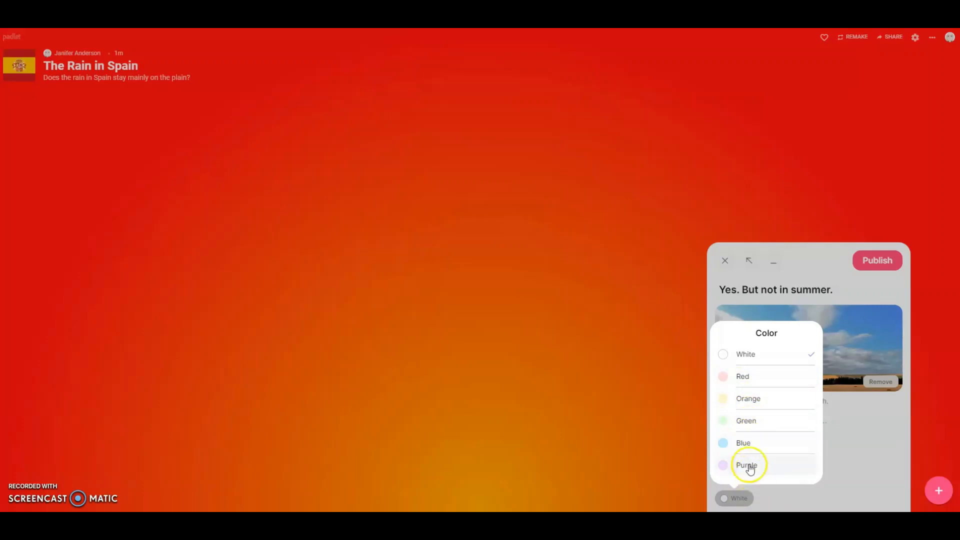
{"action": "left_click", "coordinate": [747, 399]}
{"action": "left_click", "coordinate": [755, 495]}
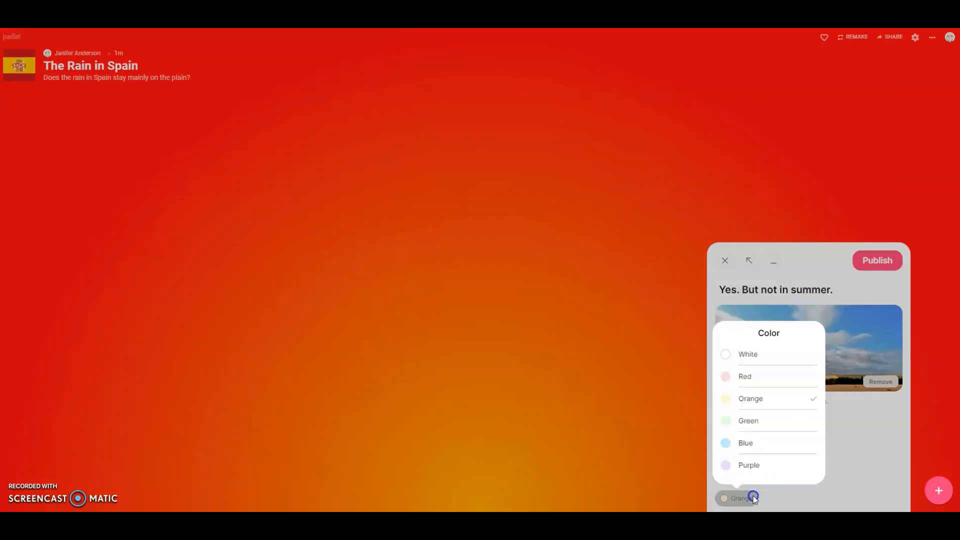
{"action": "left_click", "coordinate": [749, 444]}
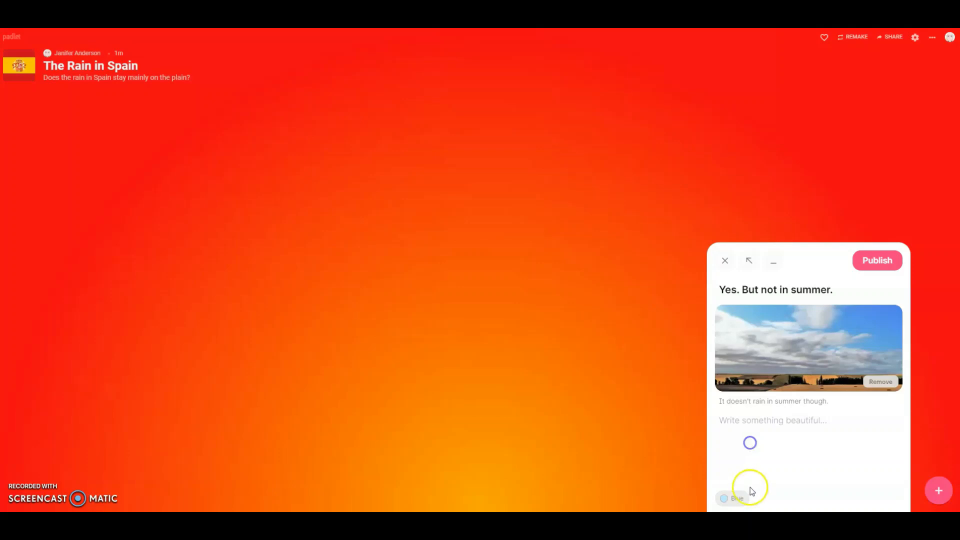
{"action": "left_click", "coordinate": [882, 261]}
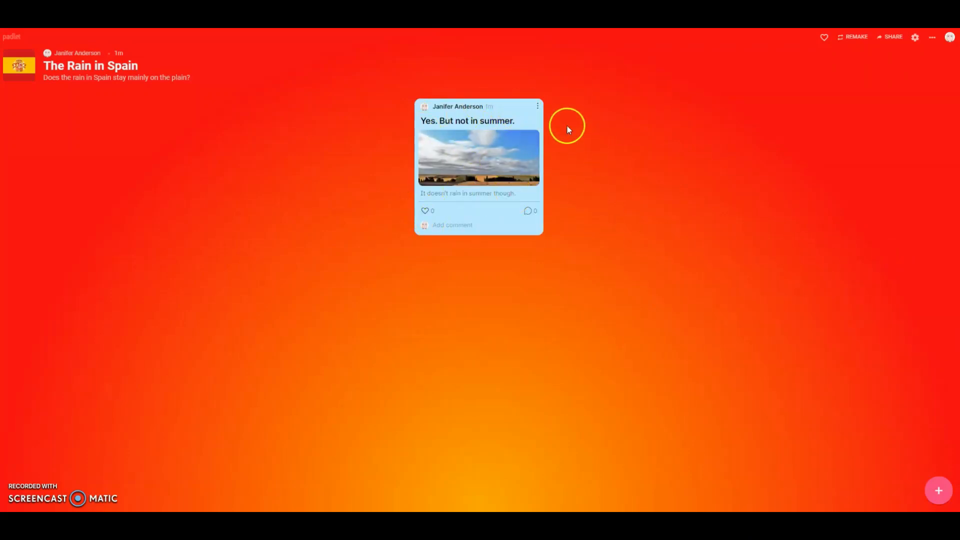
Comment on the post: "Bruh it totally rains on the plains in summer. I lived there for a summer and I for sure know that it rains.".
{"action": "left_click", "coordinate": [456, 225]}
{"action": "type", "text": "Bruh it totally rains on the"}
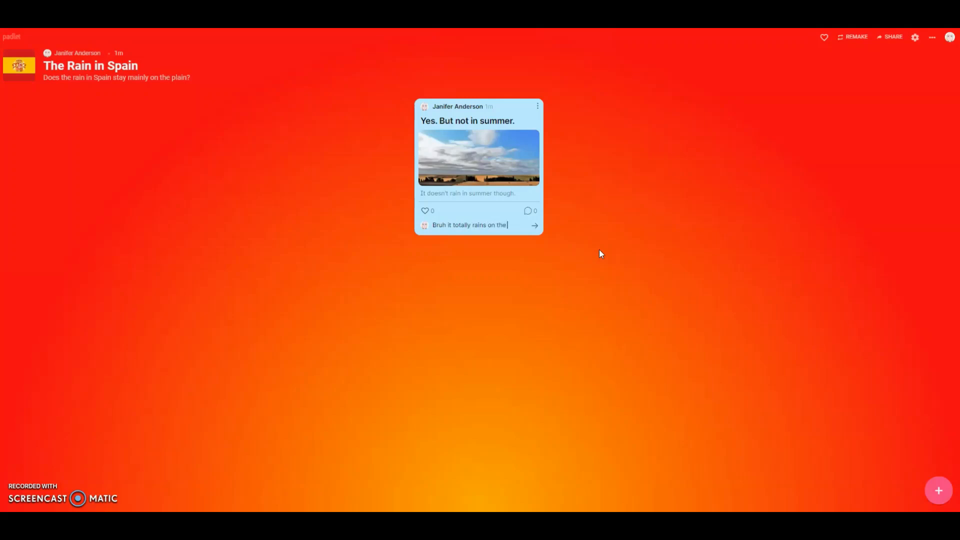
{"action": "type", "text": " plains in"}
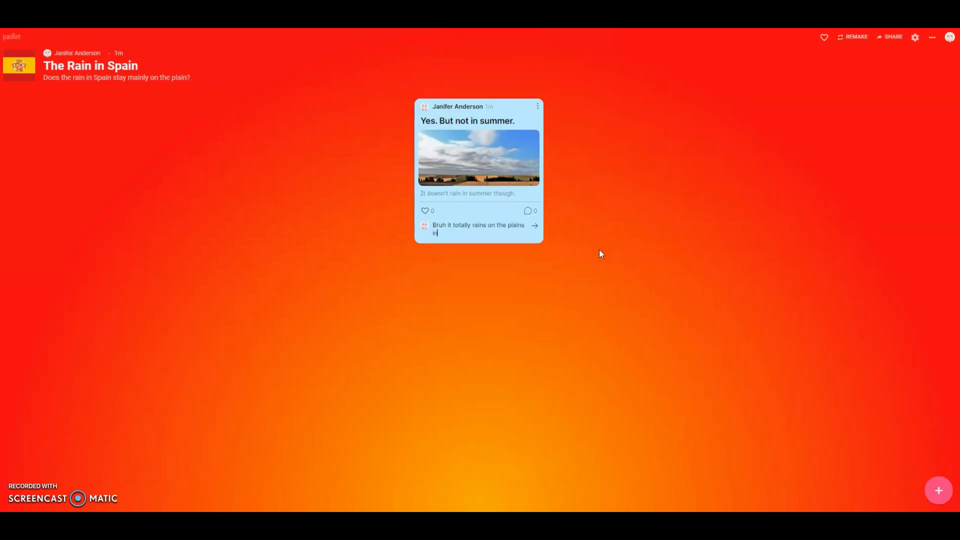
{"action": "type", "text": " summer. I lived there for a summer and"}
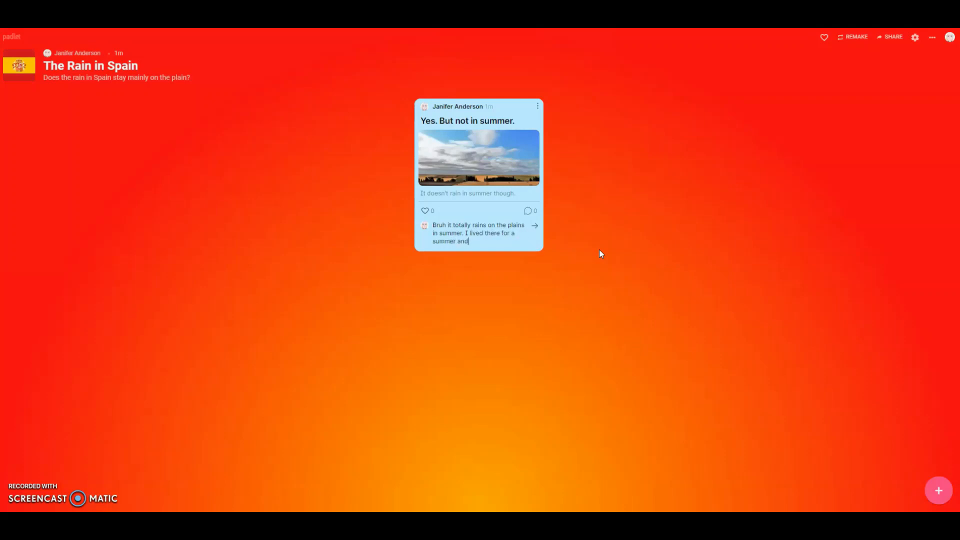
{"action": "type", "text": " I for sure know that it"}
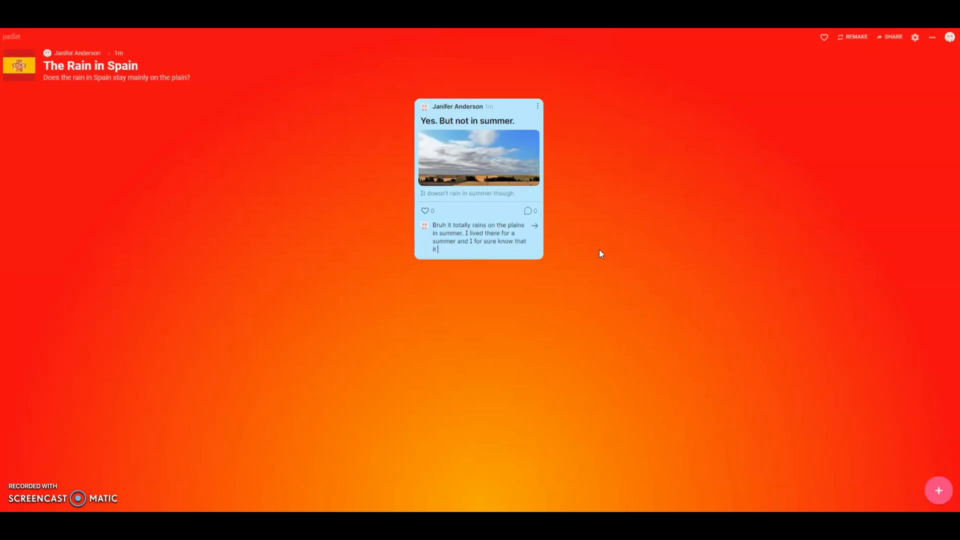
{"action": "type", "text": " rains."}
{"action": "left_click", "coordinate": [535, 226]}
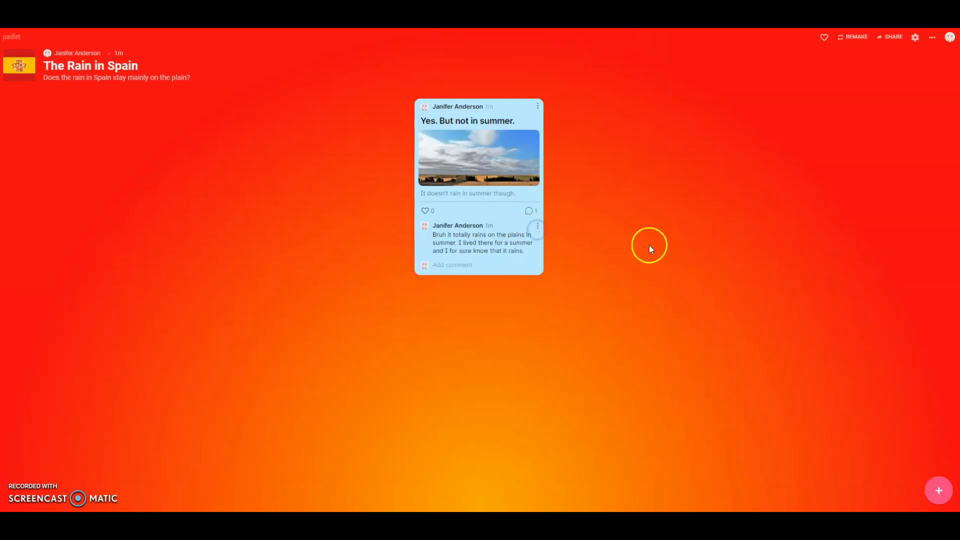
Like the published post and withdraw the like again.
{"action": "left_click", "coordinate": [425, 210]}
{"action": "left_click", "coordinate": [425, 211]}
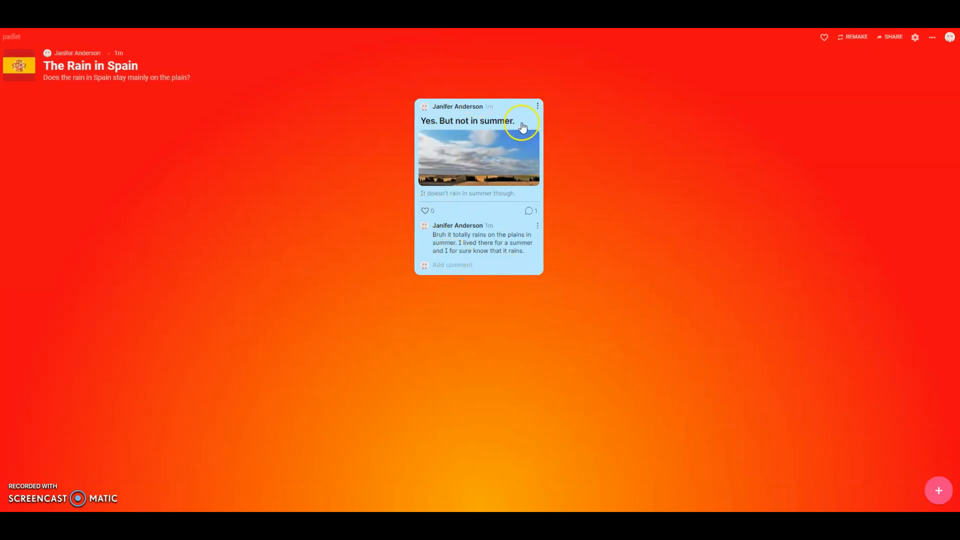
Set the published post's color to Purple and change its title to "Yes. All year long.".
{"action": "left_click", "coordinate": [537, 109]}
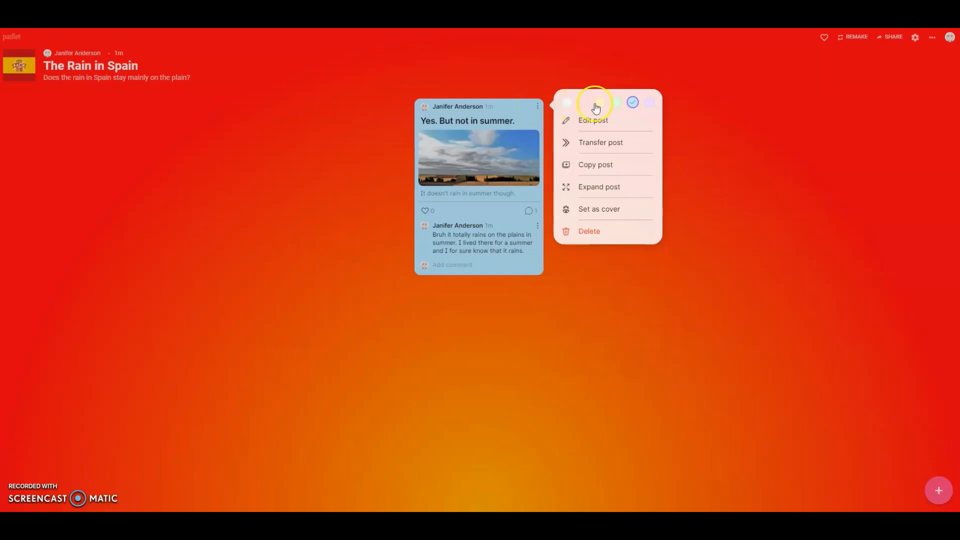
{"action": "left_click", "coordinate": [649, 103]}
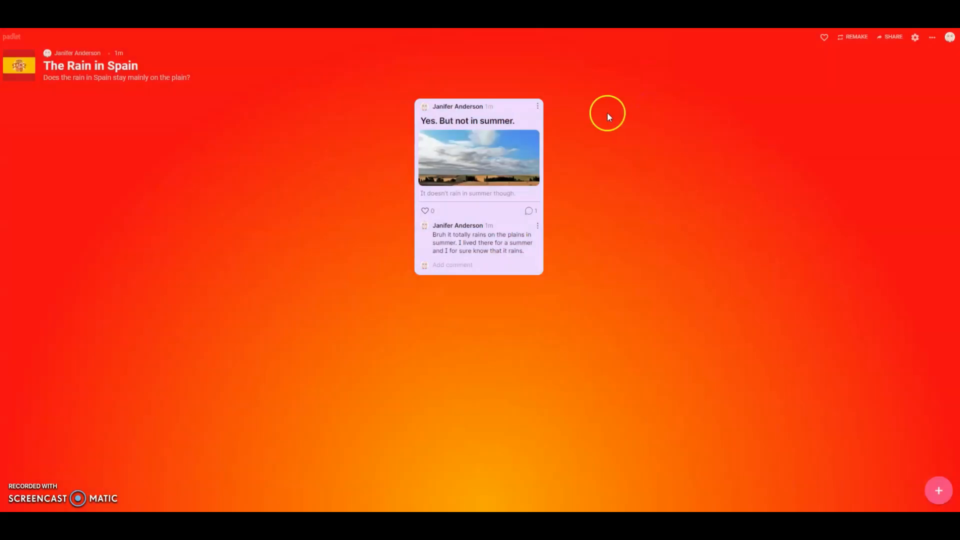
{"action": "left_click", "coordinate": [539, 107]}
{"action": "left_click", "coordinate": [598, 125]}
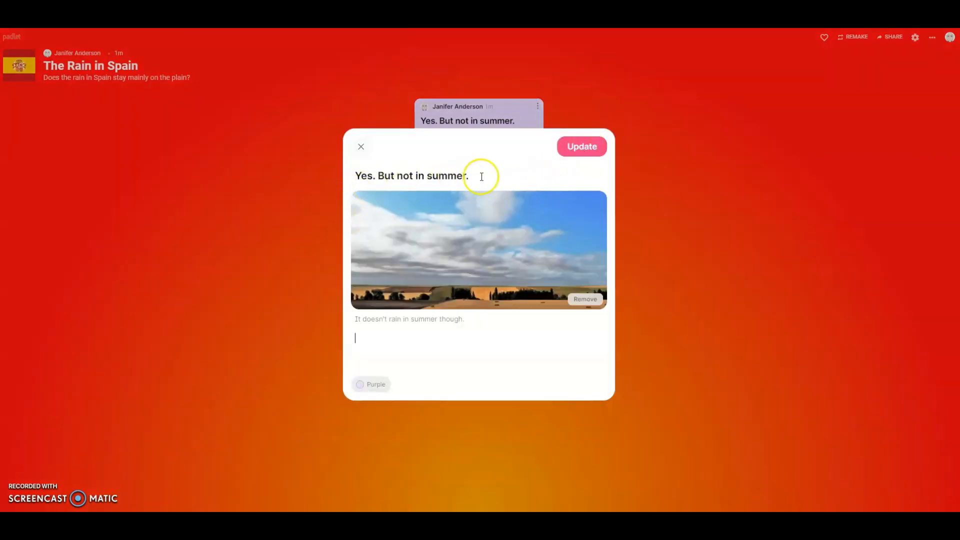
{"action": "left_click_drag", "start_coordinate": [481, 177], "coordinate": [343, 176]}
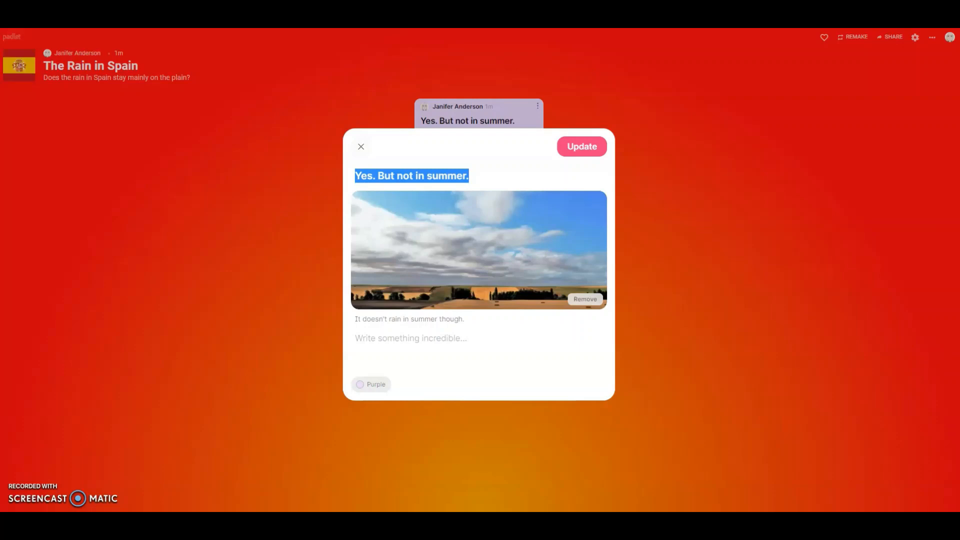
{"action": "type", "text": "A"}
{"action": "key", "text": "BackSpace"}
{"action": "type", "text": "Yes"}
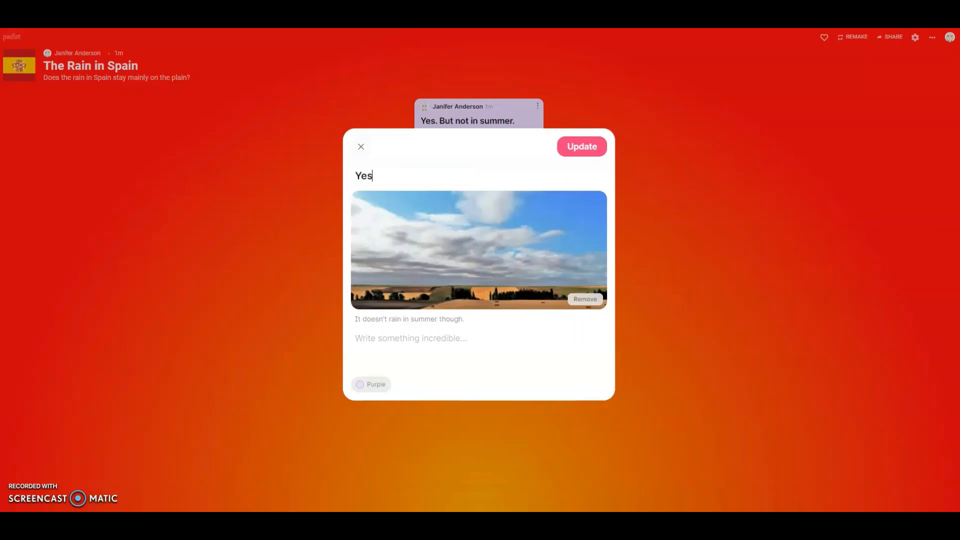
{"action": "type", "text": ". All year long."}
{"action": "left_click", "coordinate": [597, 149]}
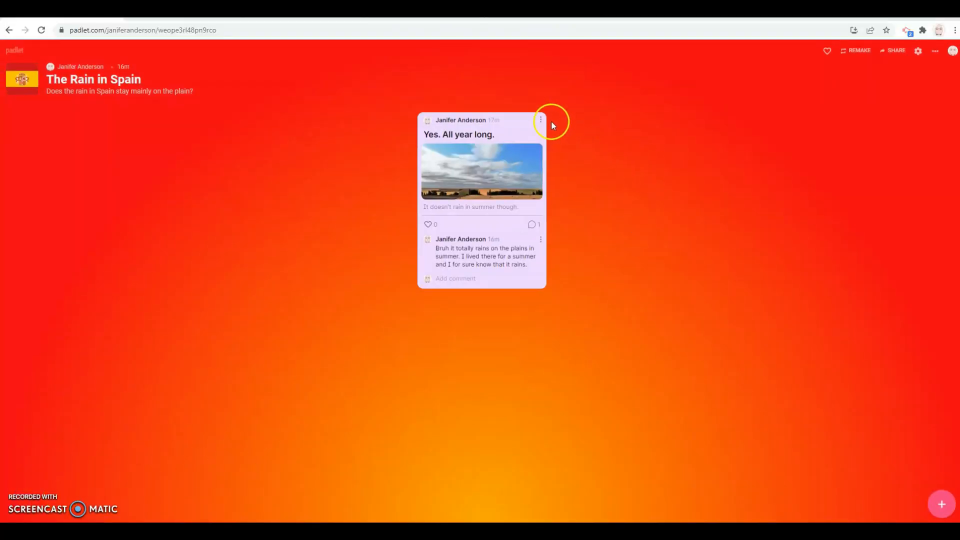
Show the options available for the post titled "Yes. All year long." and close them again.
{"action": "left_click", "coordinate": [541, 120]}
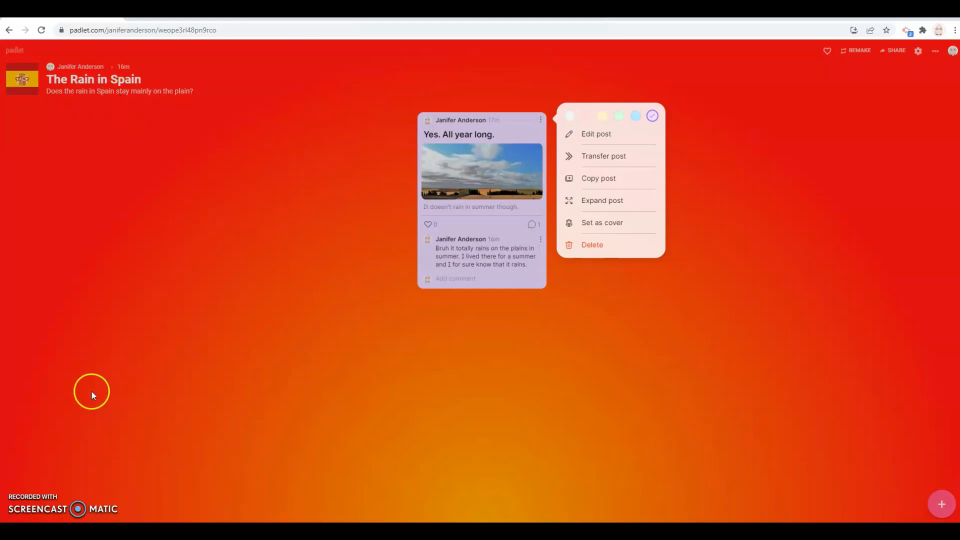
{"action": "left_click", "coordinate": [539, 120]}
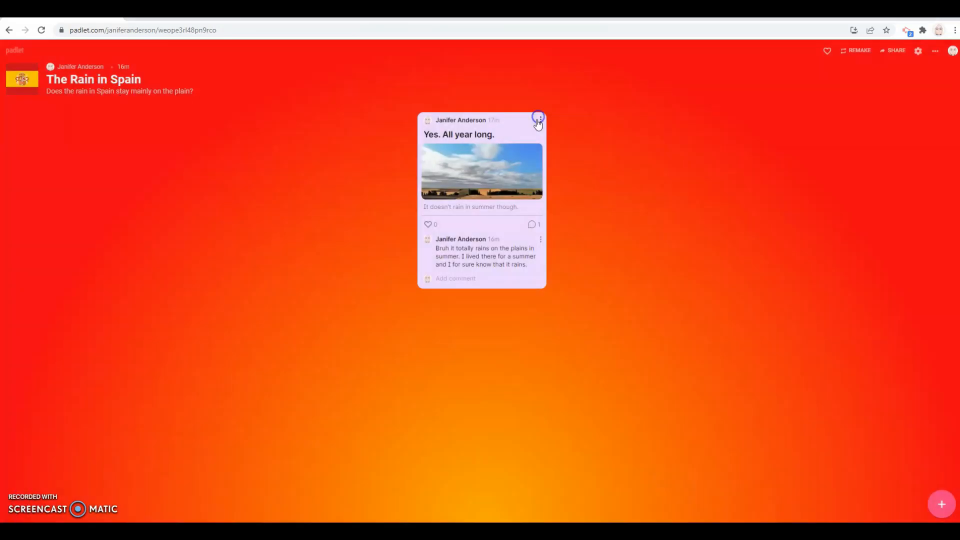
Return to the Padlet dashboard, open the Gallery and browse through its example padlets.
{"action": "left_click", "coordinate": [9, 31]}
{"action": "left_click", "coordinate": [10, 31]}
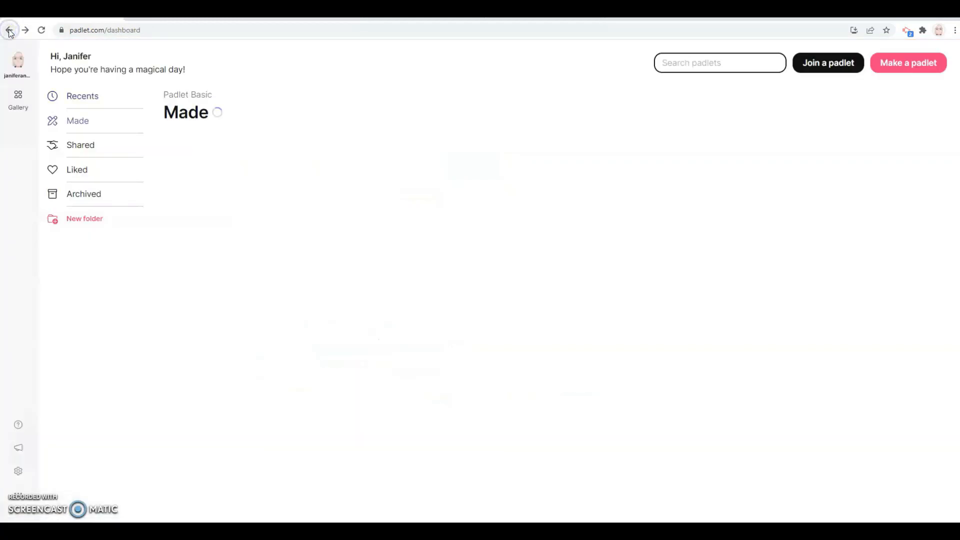
{"action": "left_click", "coordinate": [20, 101]}
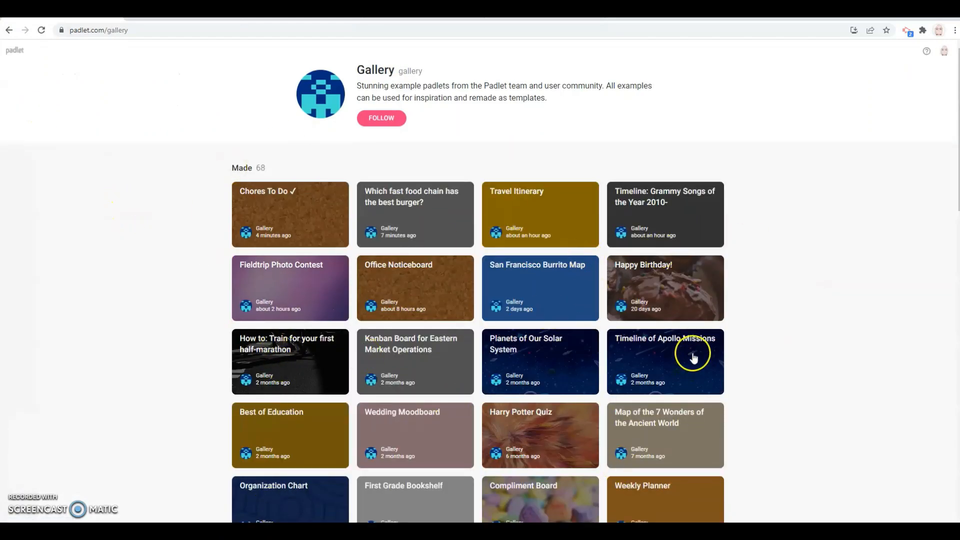
{"action": "scroll", "coordinate": [695, 353], "scroll_direction": "down", "scroll_amount": 3}
{"action": "scroll", "coordinate": [691, 344], "scroll_direction": "down", "scroll_amount": 3}
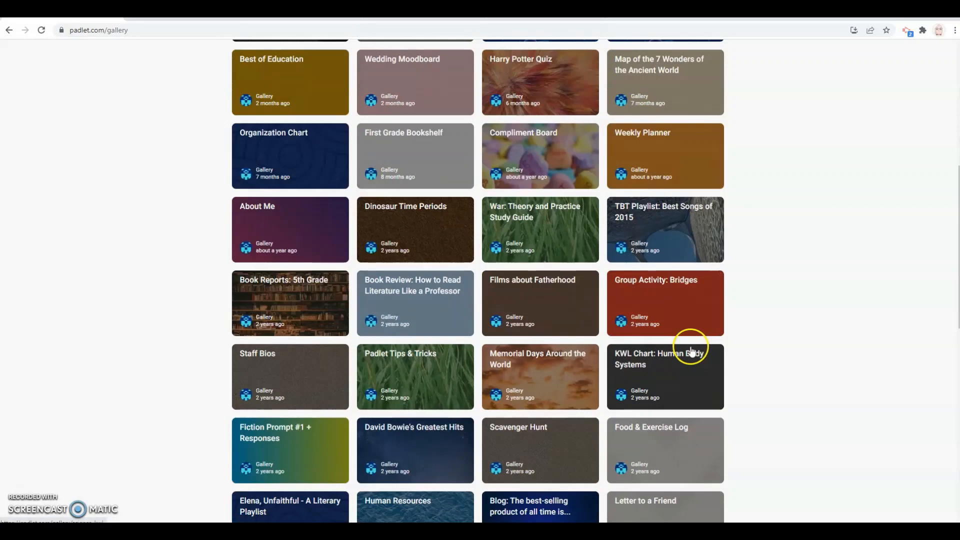
{"action": "scroll", "coordinate": [692, 350], "scroll_direction": "down", "scroll_amount": 2}
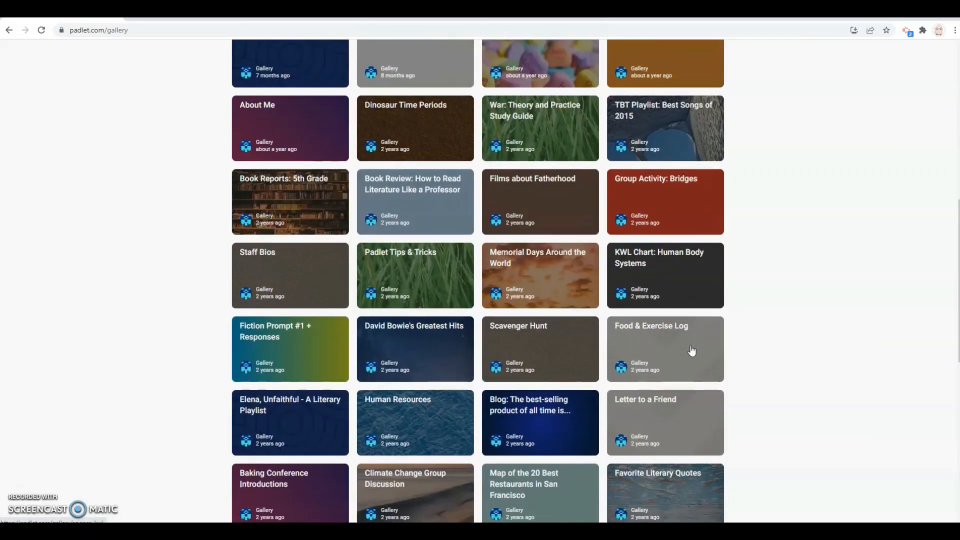
{"action": "scroll", "coordinate": [692, 350], "scroll_direction": "down", "scroll_amount": 6}
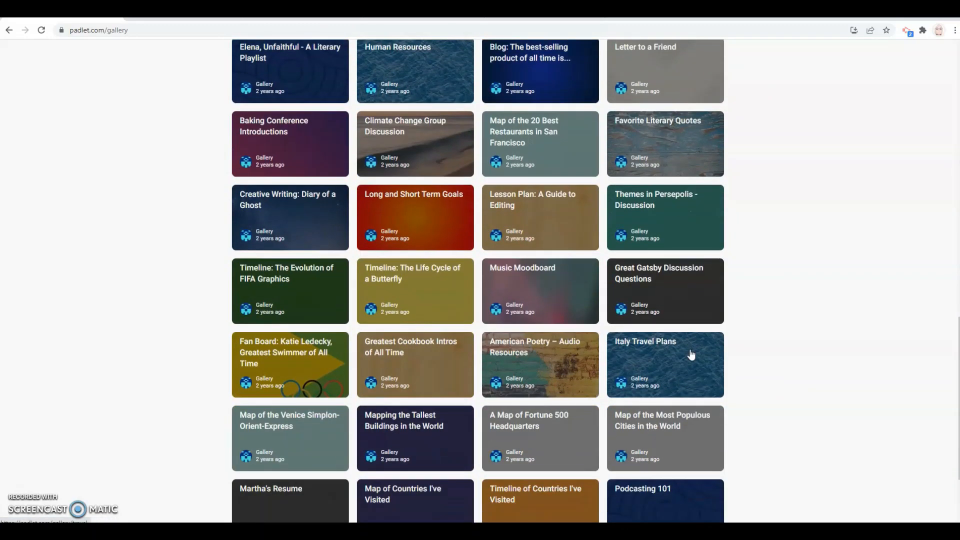
{"action": "scroll", "coordinate": [692, 354], "scroll_direction": "up", "scroll_amount": 8}
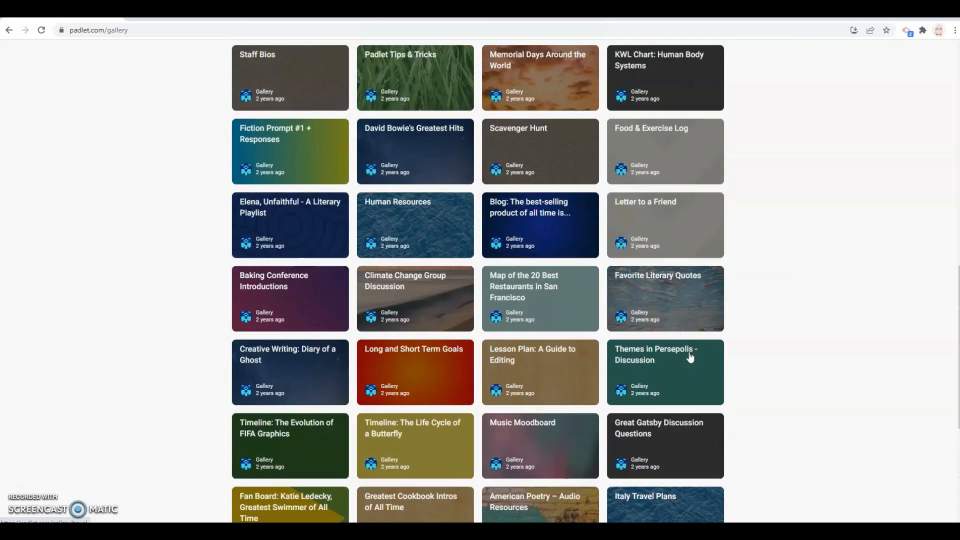
{"action": "scroll", "coordinate": [690, 356], "scroll_direction": "up", "scroll_amount": 7}
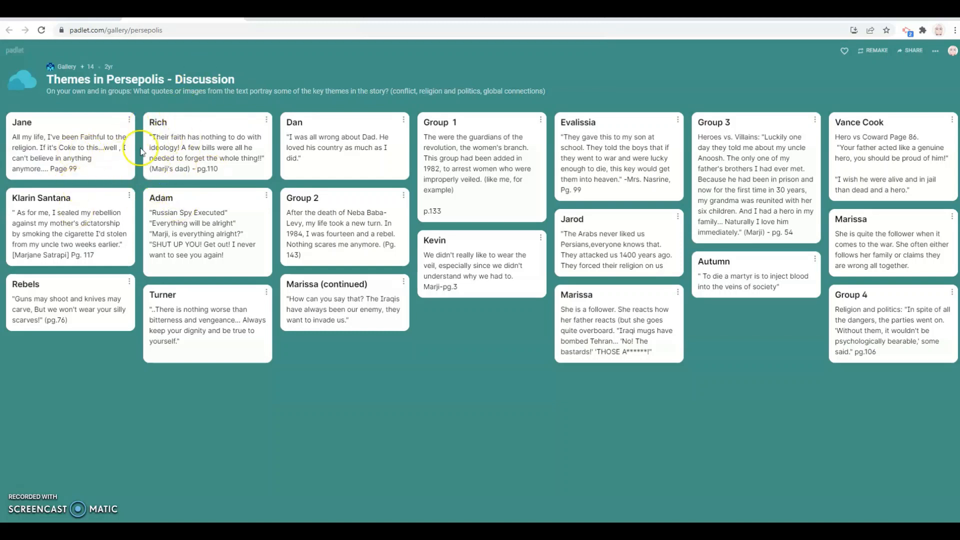
Look over the American Poetry – Audio Resources and Padlet Tips & Tricks example padlets.
{"action": "left_click", "coordinate": [304, 18]}
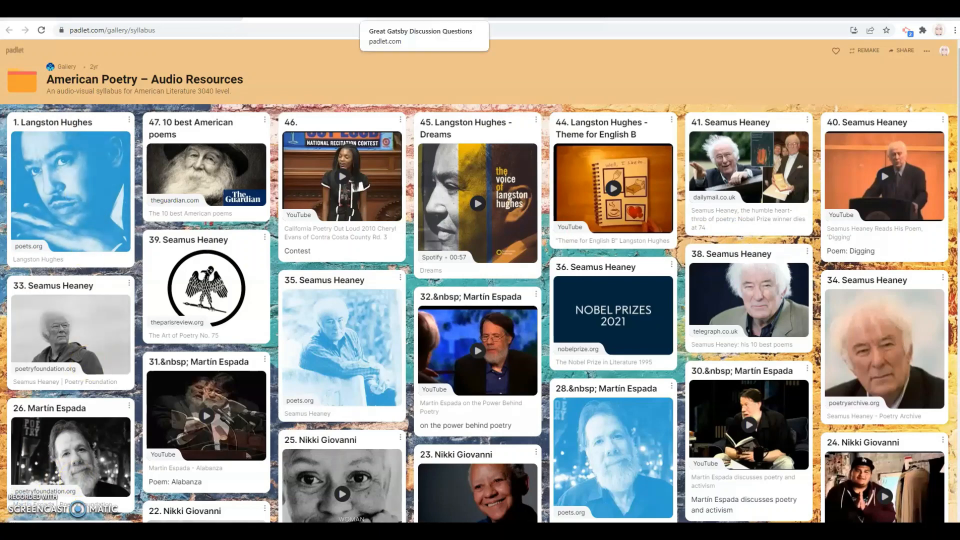
{"action": "left_click", "coordinate": [424, 10]}
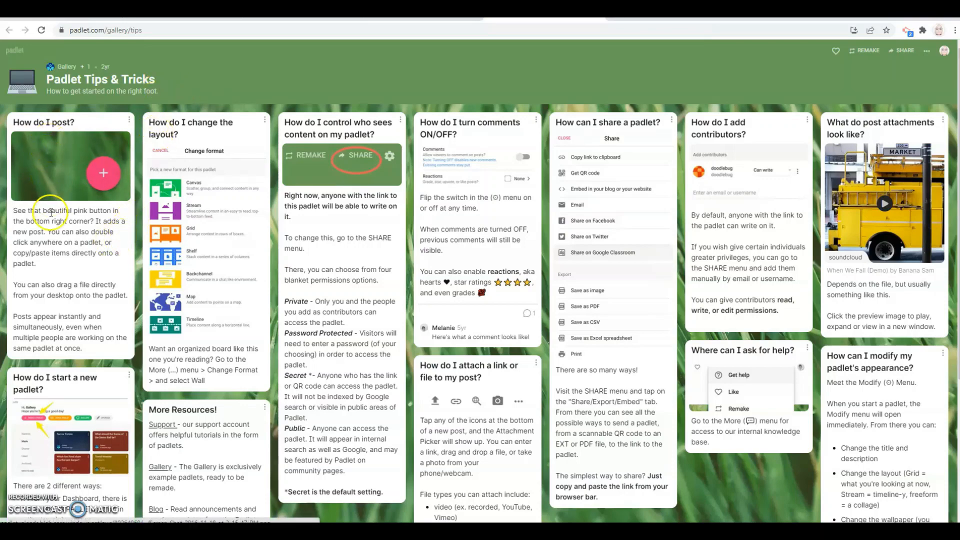
{"action": "scroll", "coordinate": [53, 230], "scroll_direction": "down", "scroll_amount": 4}
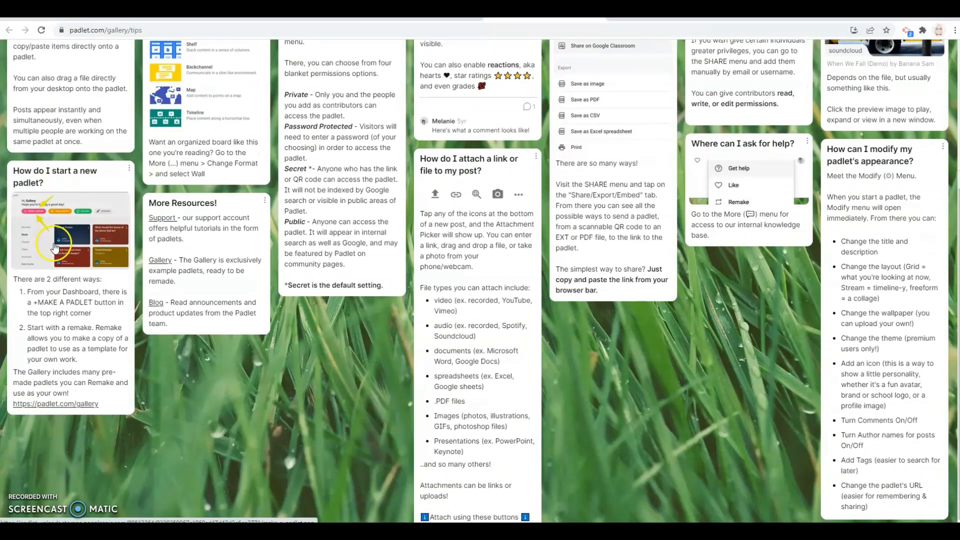
{"action": "scroll", "coordinate": [55, 246], "scroll_direction": "up", "scroll_amount": 4}
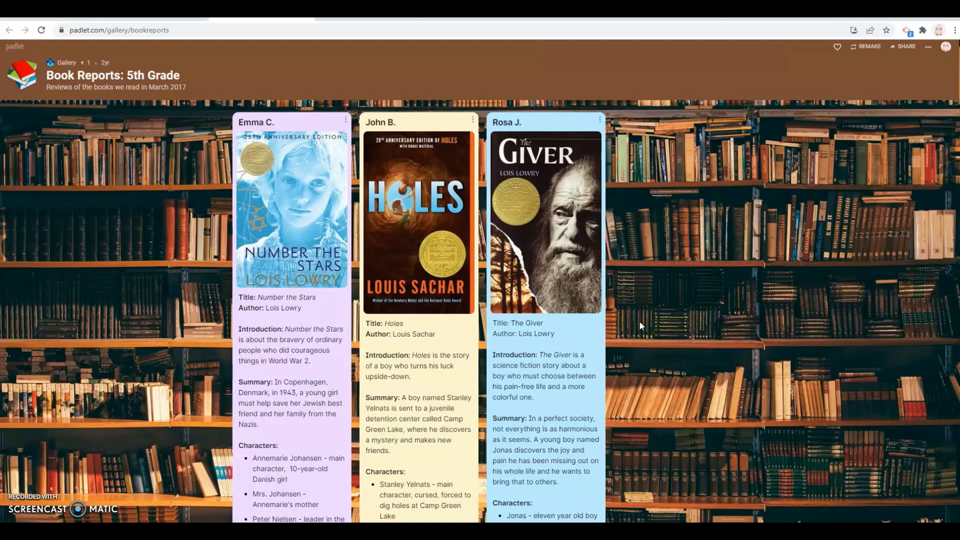
Read through the Book Reports: 5th Grade example and examine the columns of the KWL Chart: Human Body Systems example.
{"action": "scroll", "coordinate": [641, 324], "scroll_direction": "down", "scroll_amount": 7}
{"action": "scroll", "coordinate": [640, 325], "scroll_direction": "down", "scroll_amount": 4}
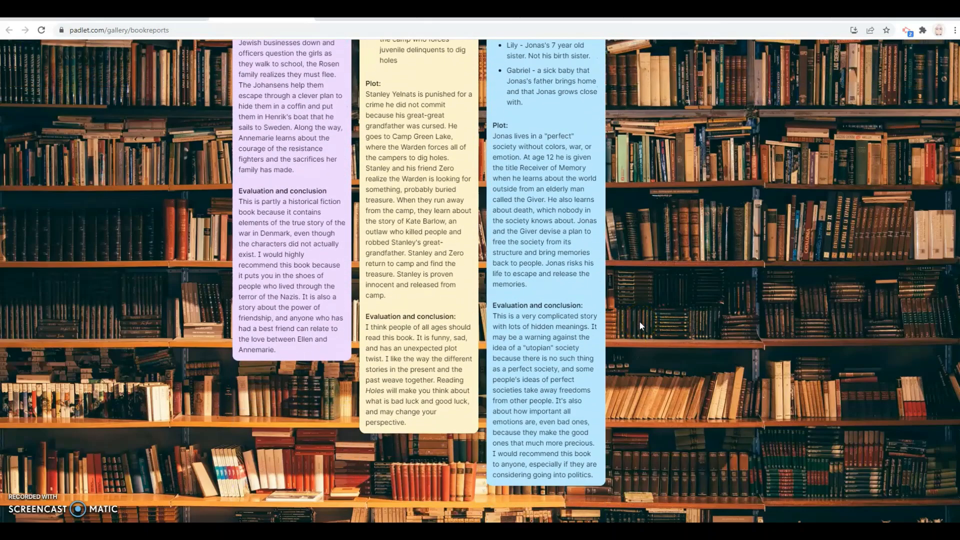
{"action": "scroll", "coordinate": [640, 325], "scroll_direction": "up", "scroll_amount": 7}
{"action": "scroll", "coordinate": [639, 326], "scroll_direction": "up", "scroll_amount": 5}
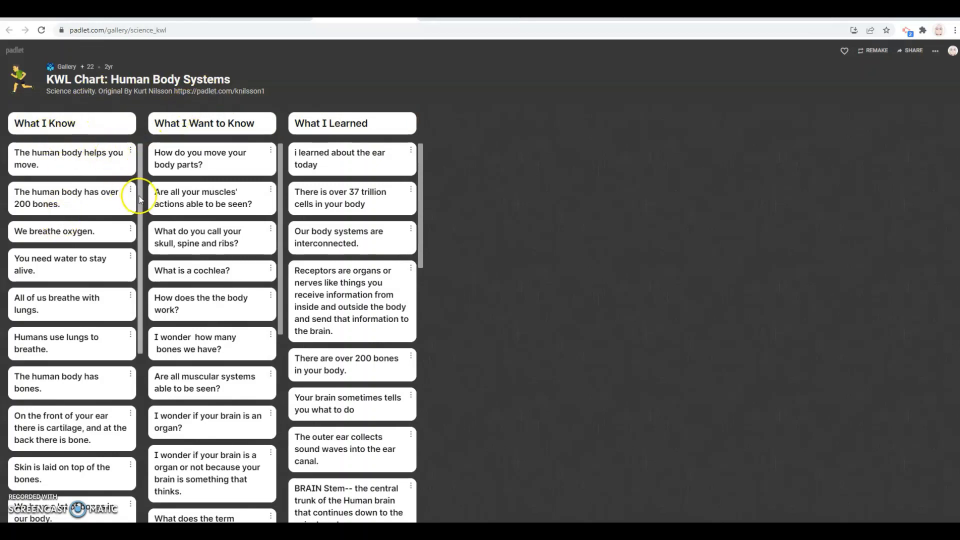
{"action": "left_click_drag", "start_coordinate": [141, 198], "coordinate": [148, 146]}
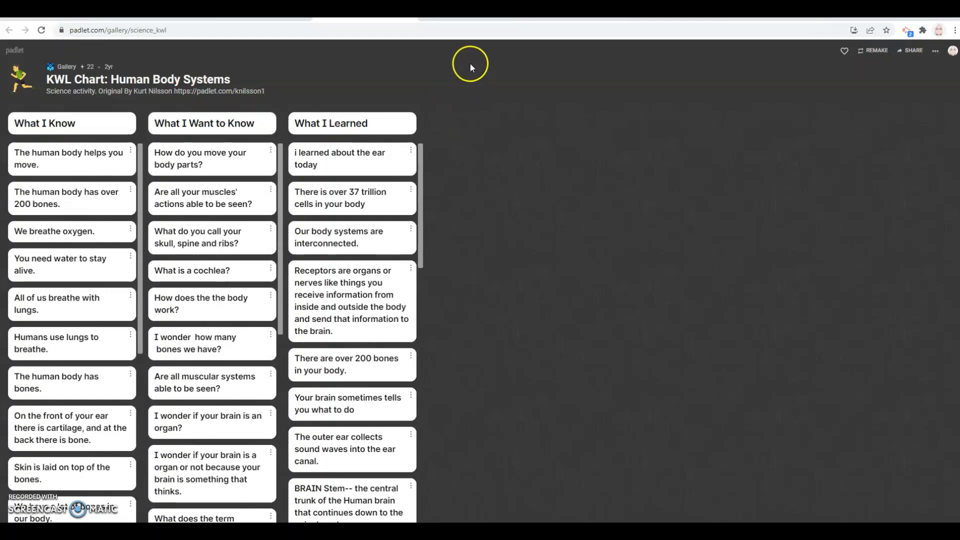
Switch to the Map of Countries I've Visited example and examine its pinned posts, including France and Mongolia.
{"action": "left_click", "coordinate": [471, 19]}
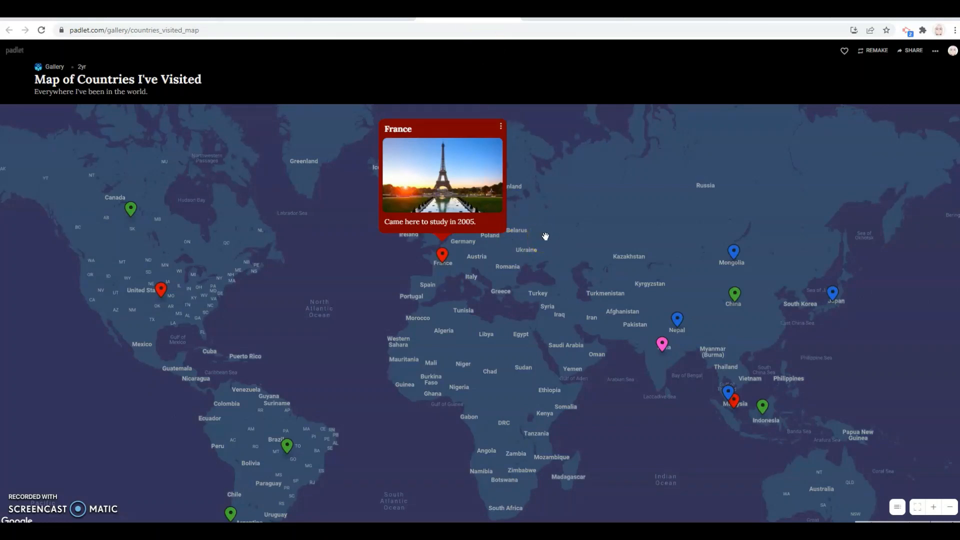
{"action": "left_click", "coordinate": [501, 126]}
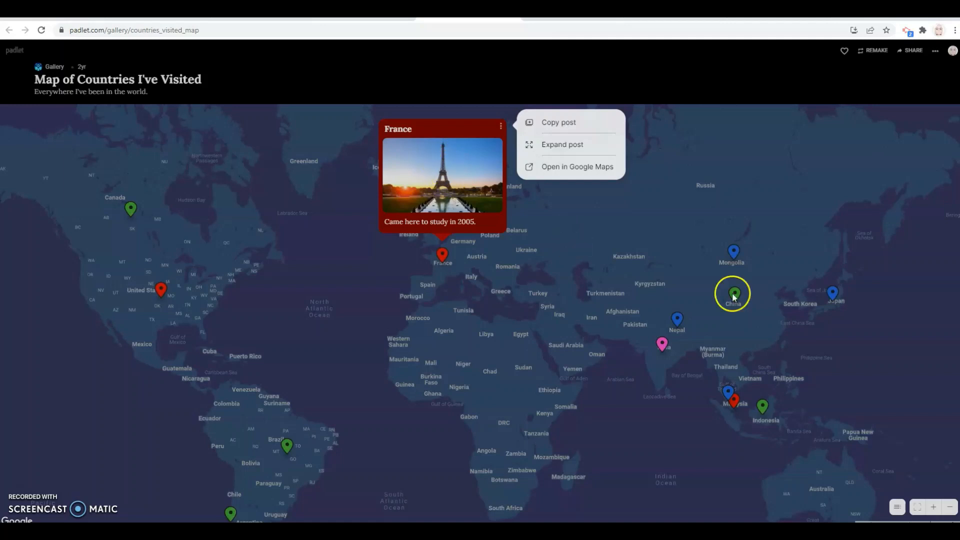
{"action": "left_click", "coordinate": [733, 253]}
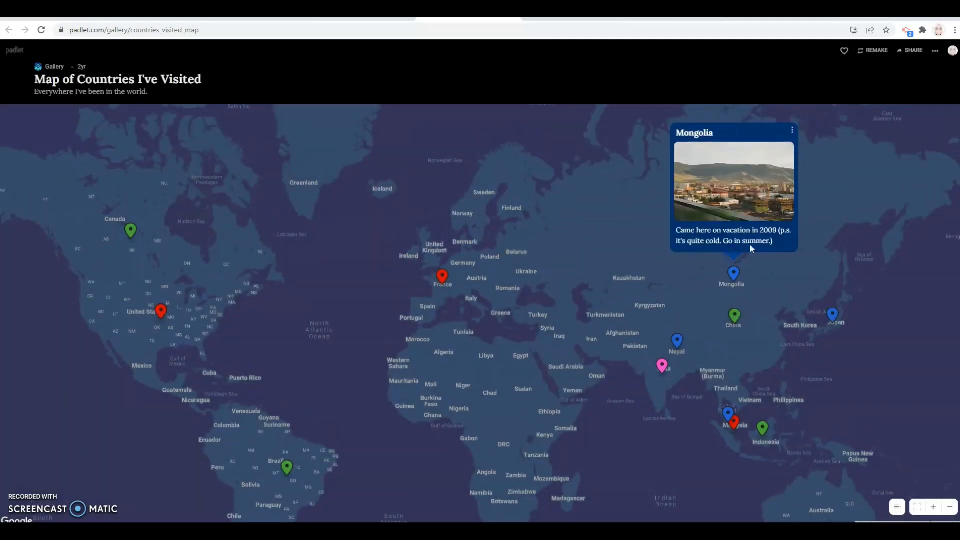
{"action": "left_click", "coordinate": [726, 312]}
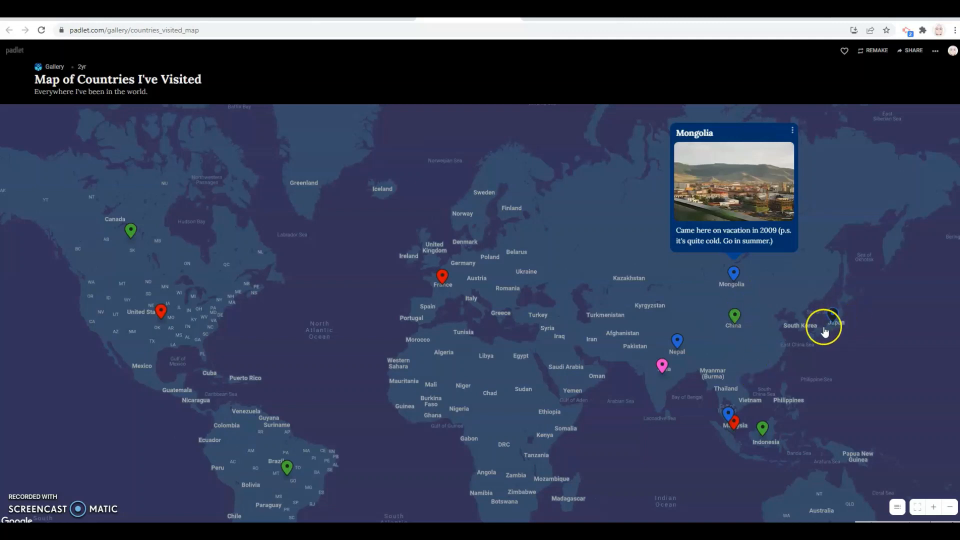
{"action": "left_click", "coordinate": [131, 231]}
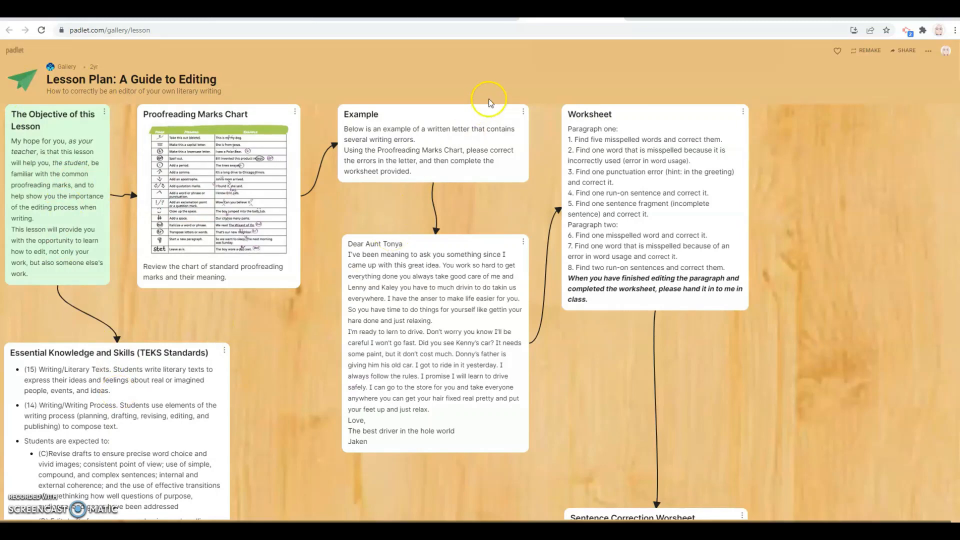
Switch to the Timeline of Apollo Missions example and examine its post layout.
{"action": "left_click", "coordinate": [676, 19]}
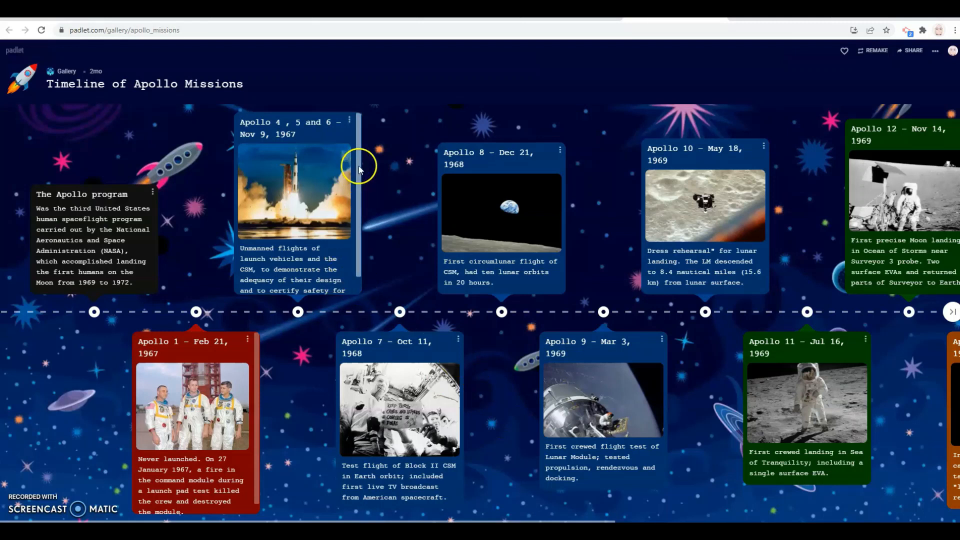
{"action": "left_click_drag", "start_coordinate": [359, 169], "coordinate": [364, 145]}
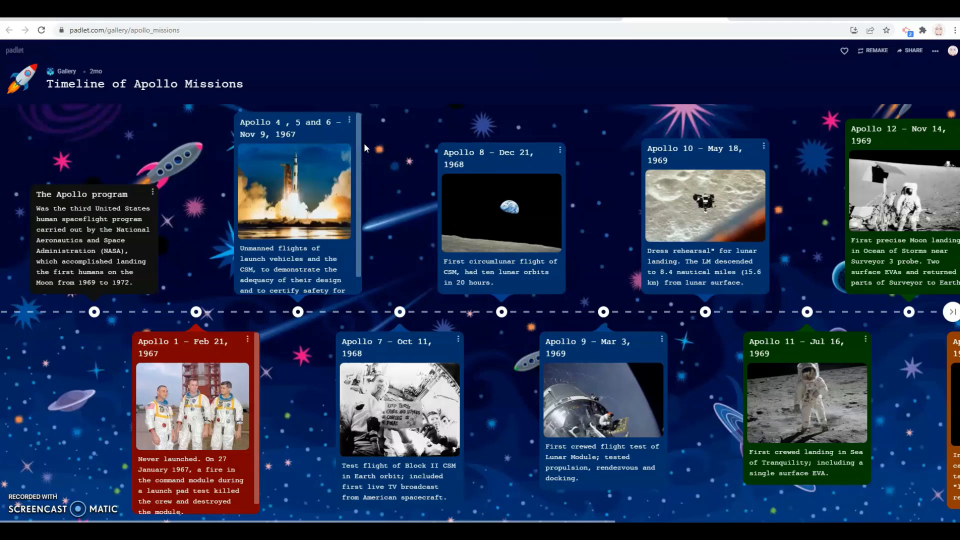
Read through the EdTech 522 Learning Blog padlet and open the Community of Inquiry padlet linked in its Module 3 post.
{"action": "key", "text": "alt+Left"}
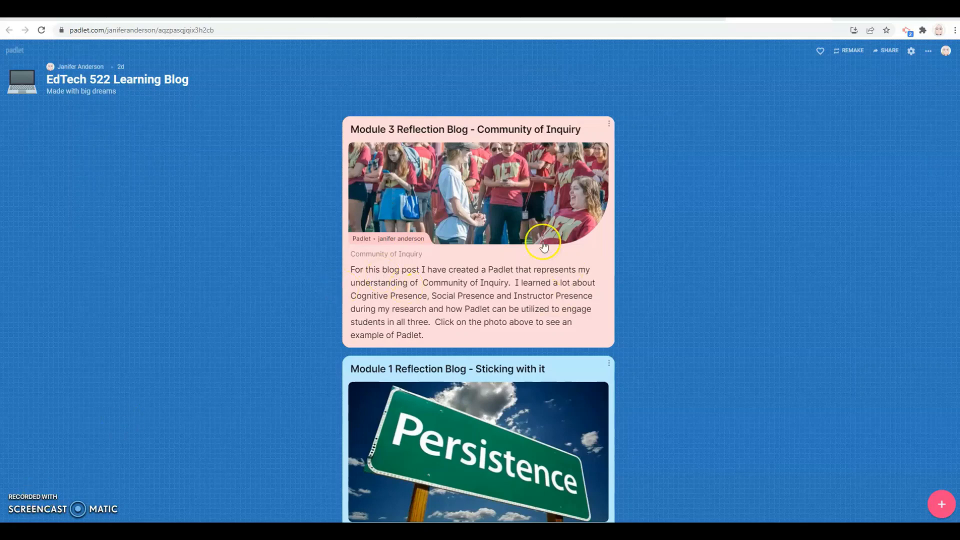
{"action": "scroll", "coordinate": [536, 246], "scroll_direction": "down", "scroll_amount": 6}
{"action": "scroll", "coordinate": [543, 287], "scroll_direction": "down", "scroll_amount": 15}
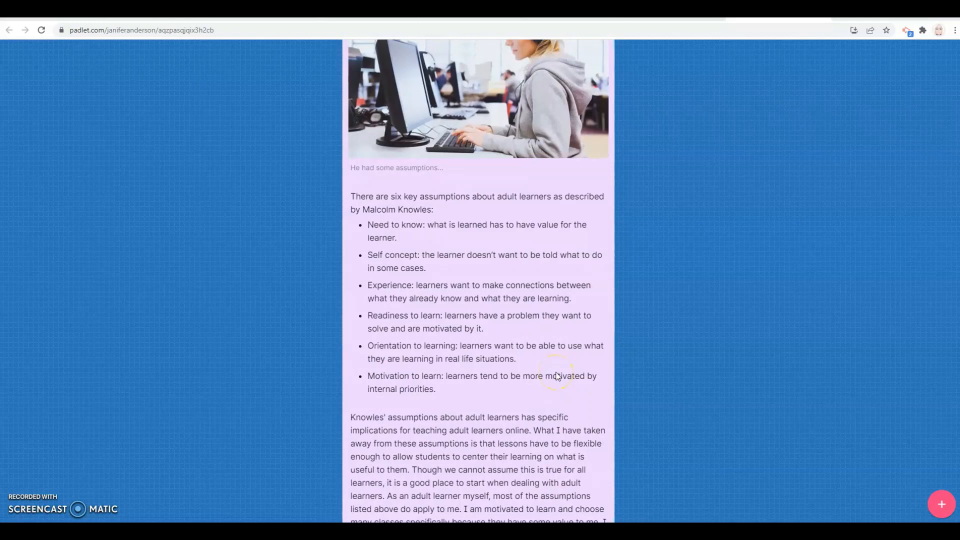
{"action": "scroll", "coordinate": [559, 375], "scroll_direction": "down", "scroll_amount": 3}
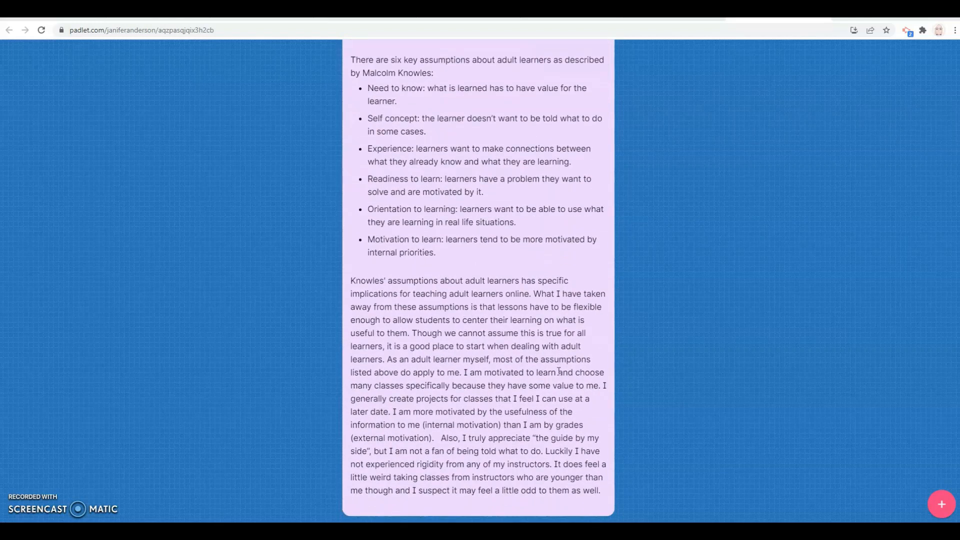
{"action": "scroll", "coordinate": [559, 372], "scroll_direction": "up", "scroll_amount": 3}
{"action": "scroll", "coordinate": [558, 372], "scroll_direction": "up", "scroll_amount": 20}
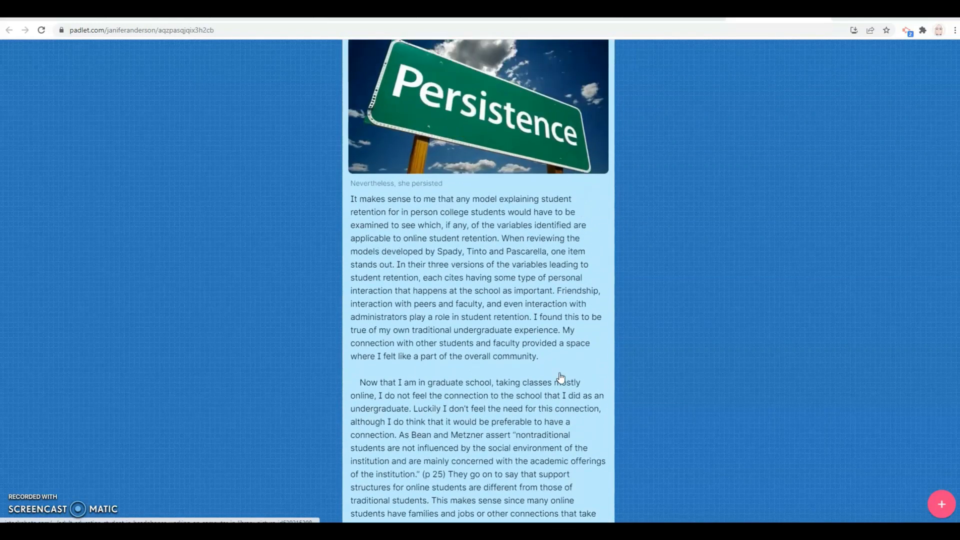
{"action": "scroll", "coordinate": [561, 379], "scroll_direction": "up", "scroll_amount": 1}
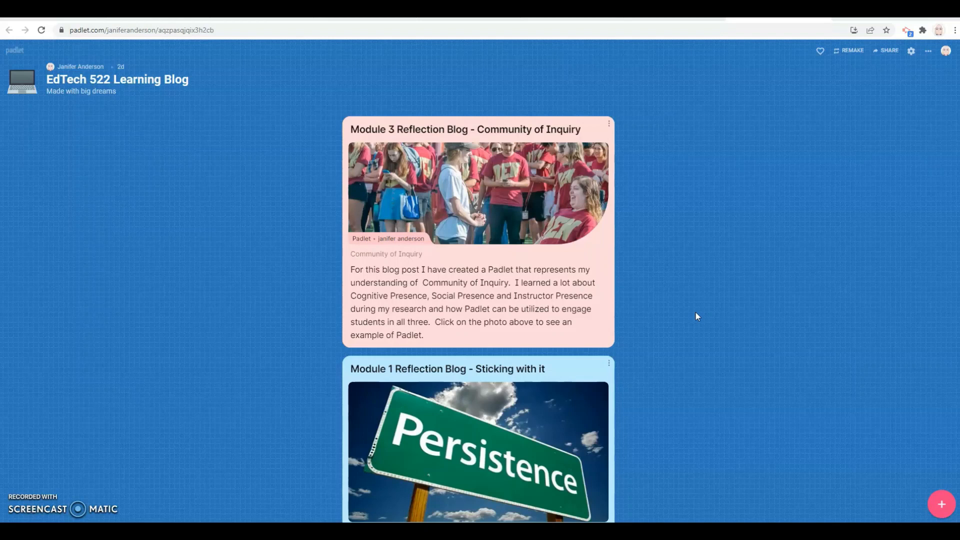
{"action": "left_click", "coordinate": [513, 225]}
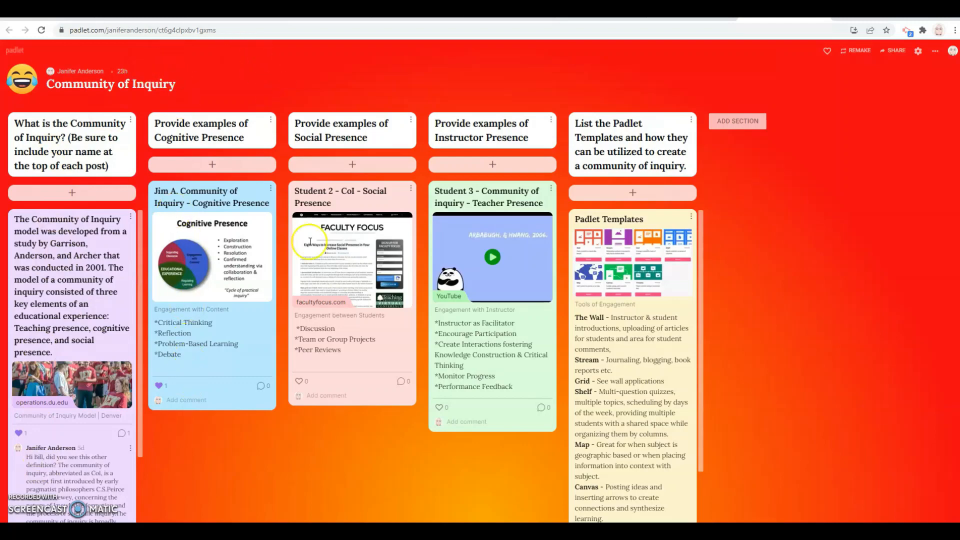
View the enlarged Cognitive Presence image and look at the Faculty Focus article linked in the Social Presence post, returning to the padlet.
{"action": "left_click", "coordinate": [189, 244]}
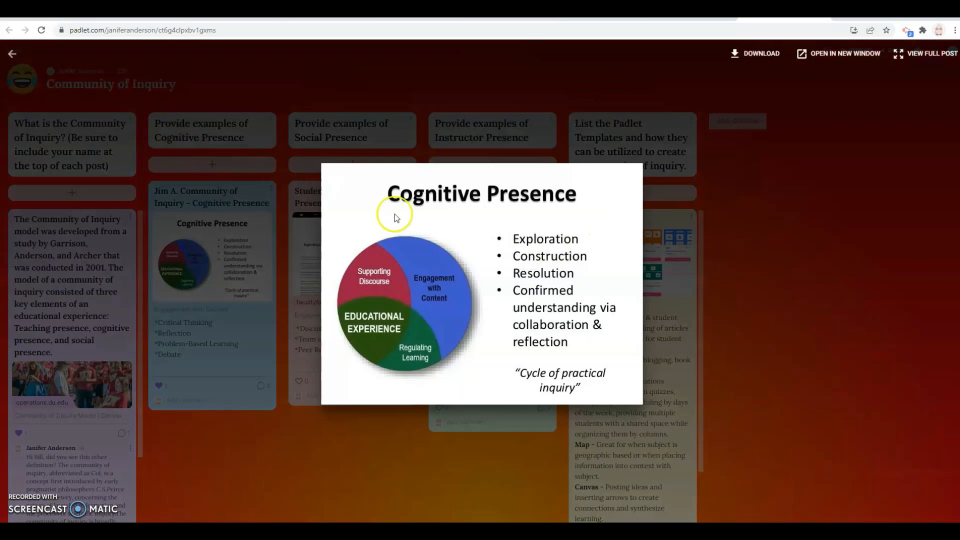
{"action": "left_click", "coordinate": [394, 128]}
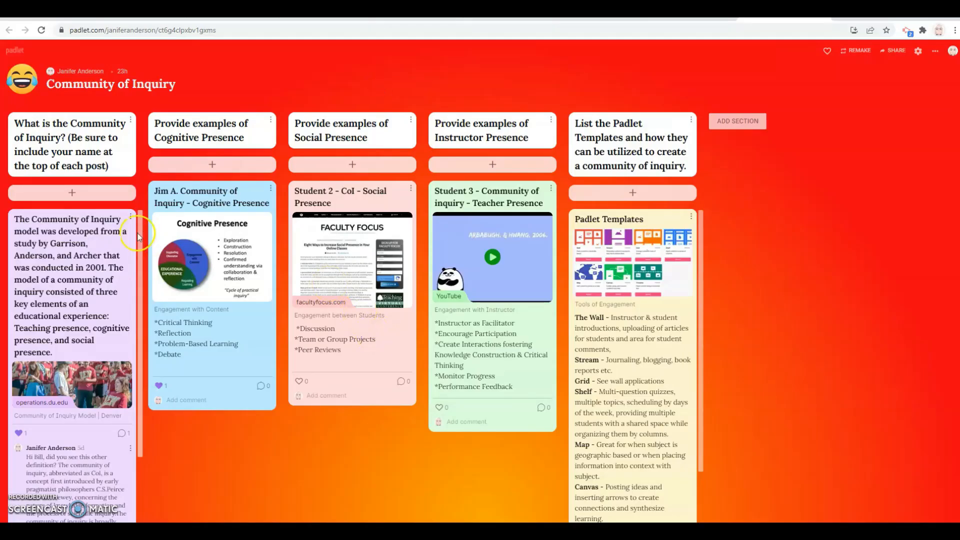
{"action": "left_click", "coordinate": [354, 271]}
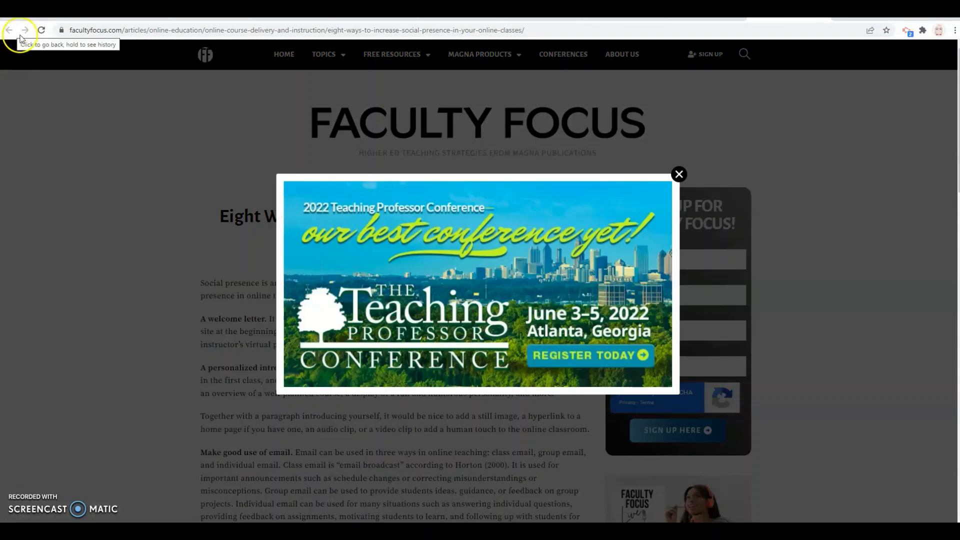
{"action": "left_click", "coordinate": [678, 175]}
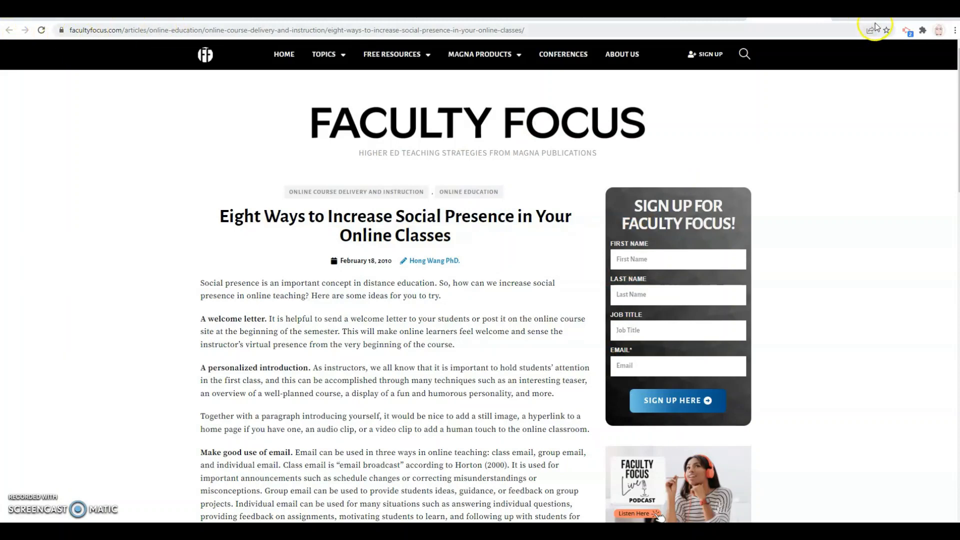
{"action": "left_click", "coordinate": [790, 11]}
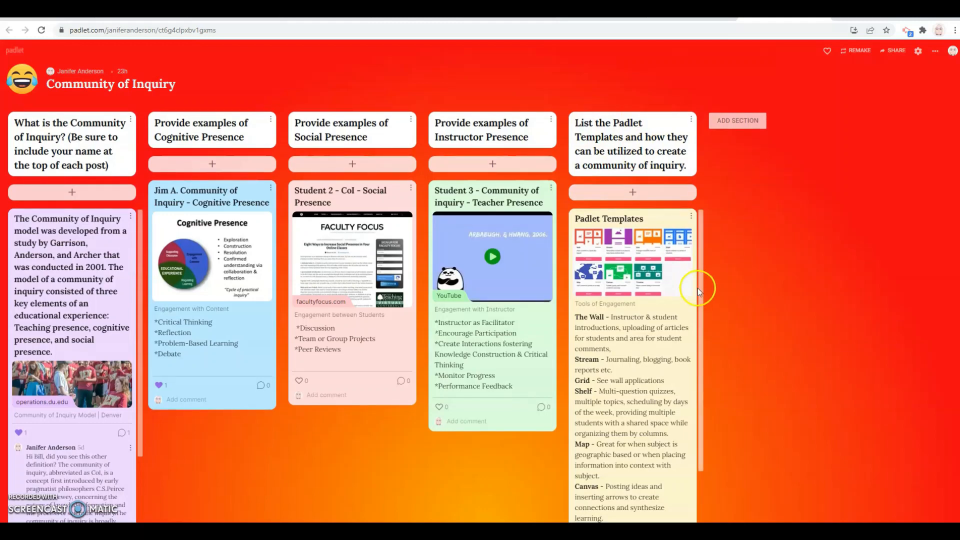
Read the Padlet Templates post and examine the operations.du.edu page linked in the first column's post, returning to the padlet.
{"action": "scroll", "coordinate": [698, 288], "scroll_direction": "down", "scroll_amount": 2}
{"action": "scroll", "coordinate": [700, 290], "scroll_direction": "up", "scroll_amount": 2}
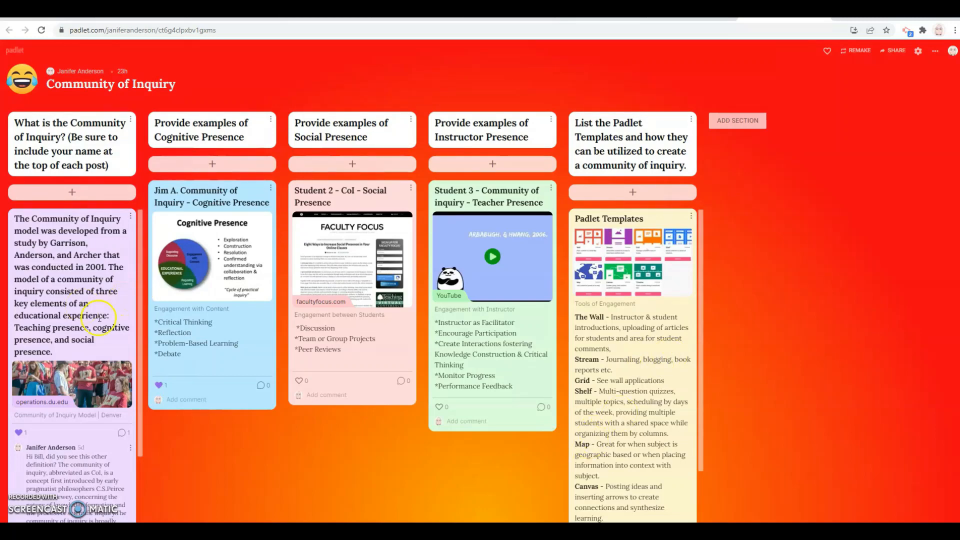
{"action": "left_click", "coordinate": [87, 392]}
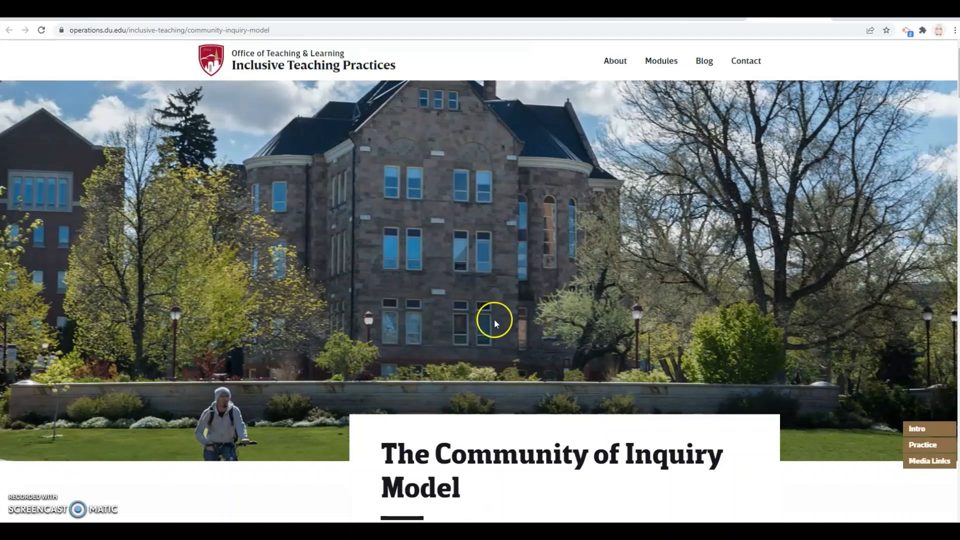
{"action": "scroll", "coordinate": [650, 280], "scroll_direction": "down", "scroll_amount": 4}
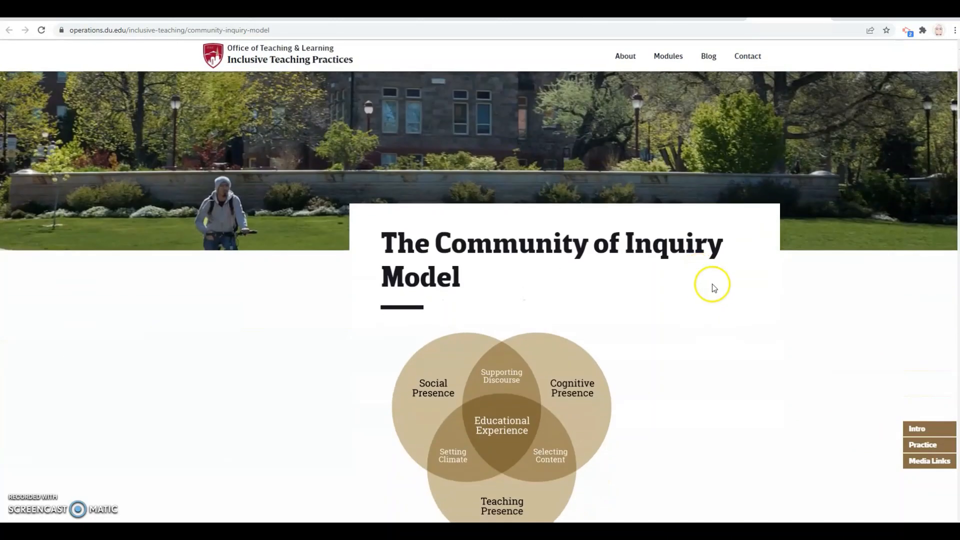
{"action": "scroll", "coordinate": [716, 283], "scroll_direction": "down", "scroll_amount": 10}
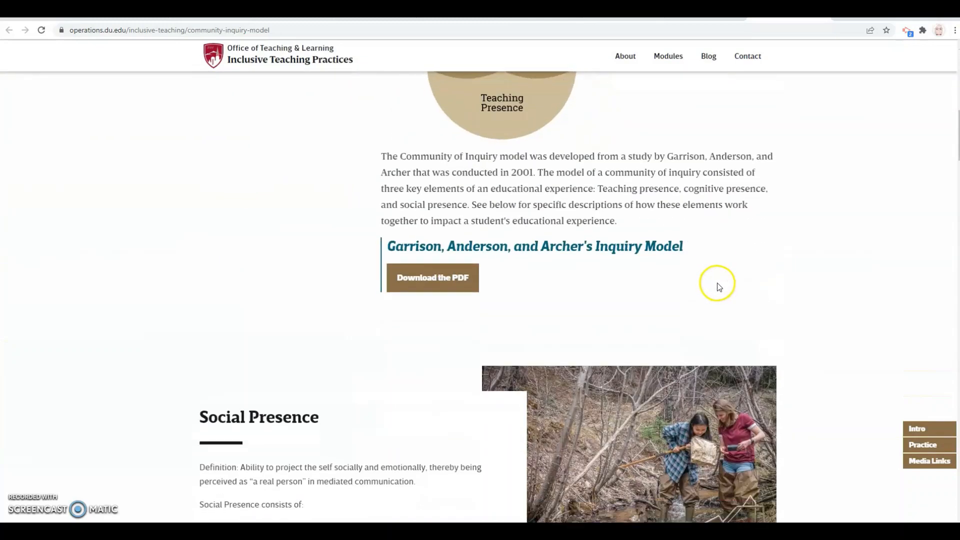
{"action": "scroll", "coordinate": [734, 284], "scroll_direction": "down", "scroll_amount": 3}
{"action": "scroll", "coordinate": [734, 284], "scroll_direction": "up", "scroll_amount": 15}
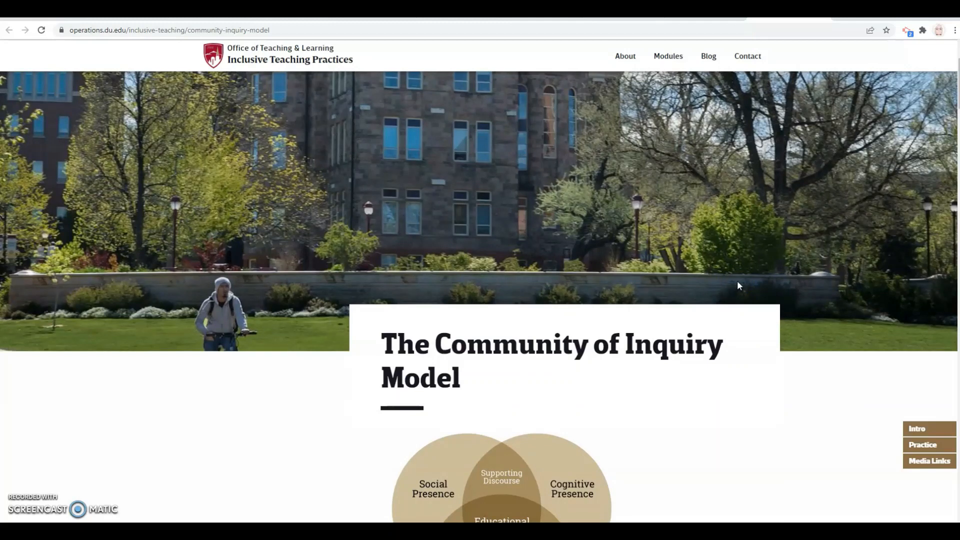
{"action": "key", "text": "ctrl+Tab"}
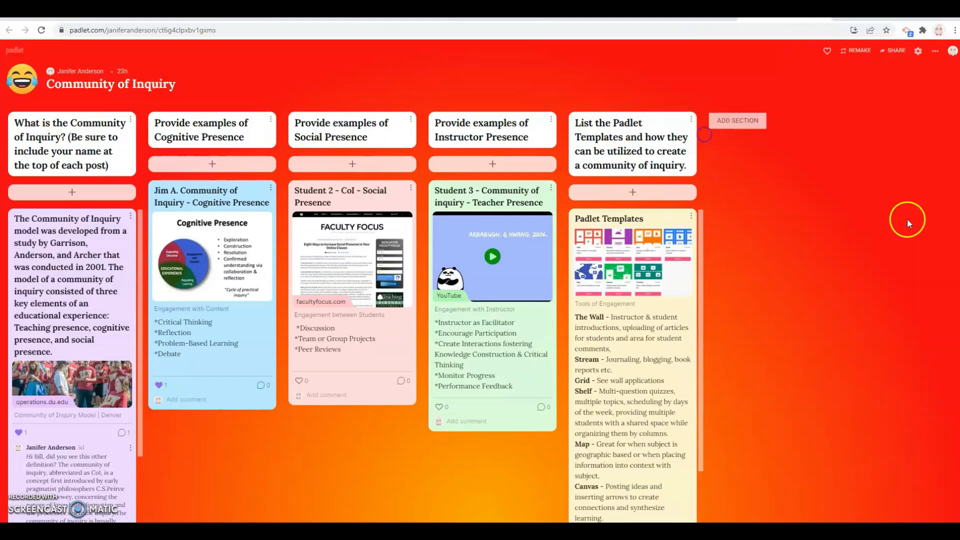